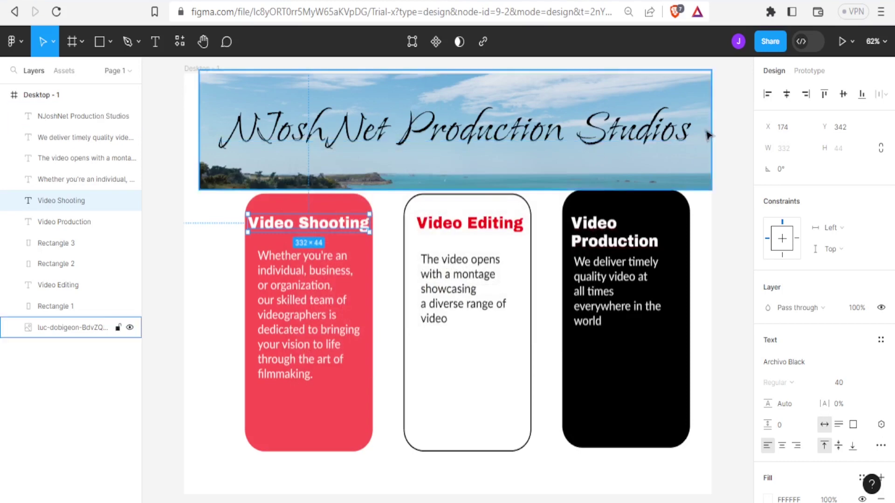
# Look over the website design, selecting the banner title and the three service card headings in turn.
pyautogui.scroll(-1, 683, 232)
pyautogui.scroll(1, 683, 232)
pyautogui.scroll(-4, 683, 232)
pyautogui.scroll(3, 683, 231)
pyautogui.scroll(-3, 684, 232)
pyautogui.scroll(3, 684, 232)
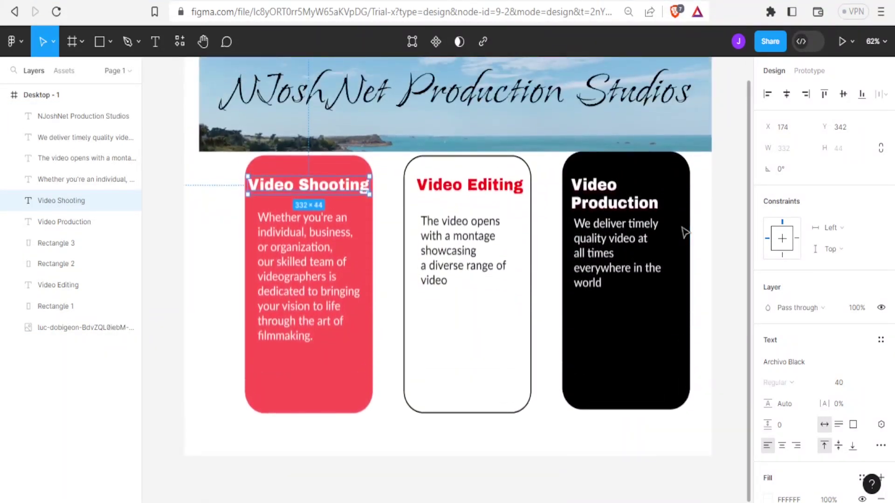
pyautogui.scroll(2, 684, 231)
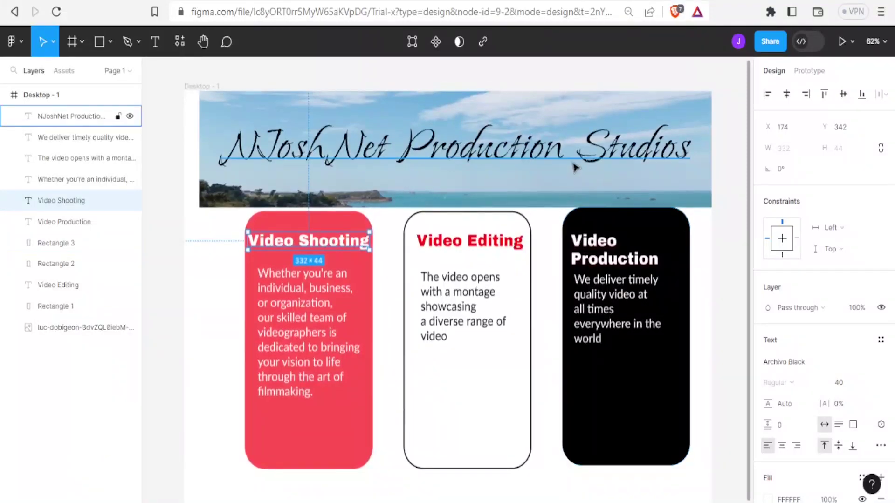
pyautogui.click(544, 160)
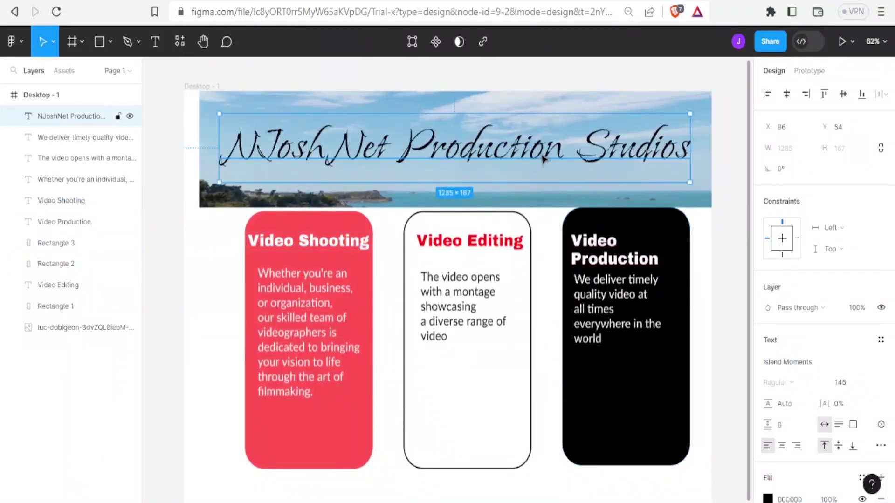
pyautogui.click(470, 237)
pyautogui.click(350, 251)
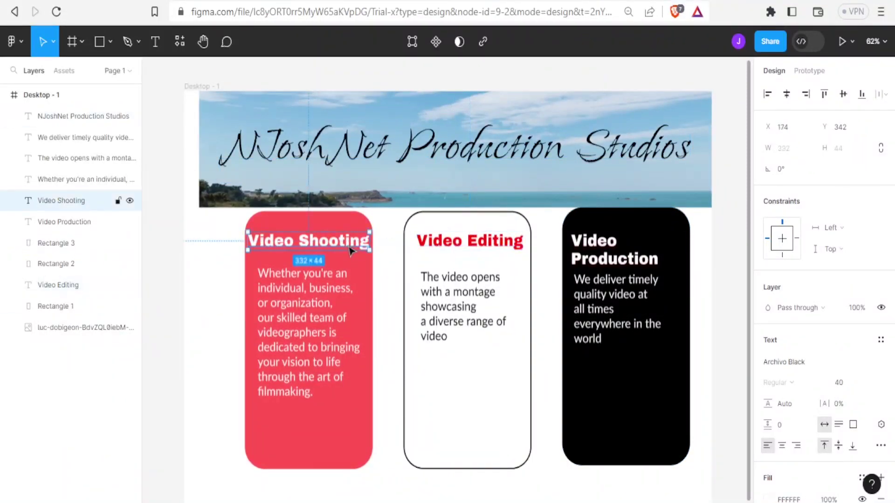
pyautogui.click(589, 261)
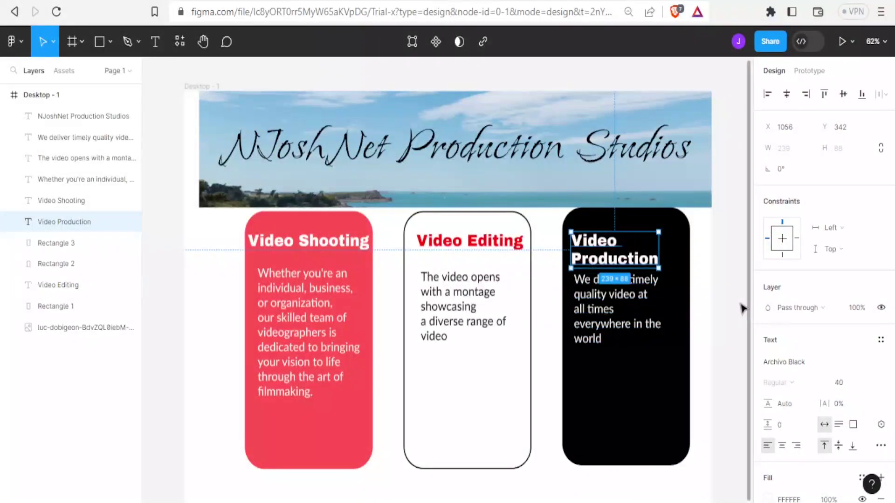
pyautogui.click(742, 302)
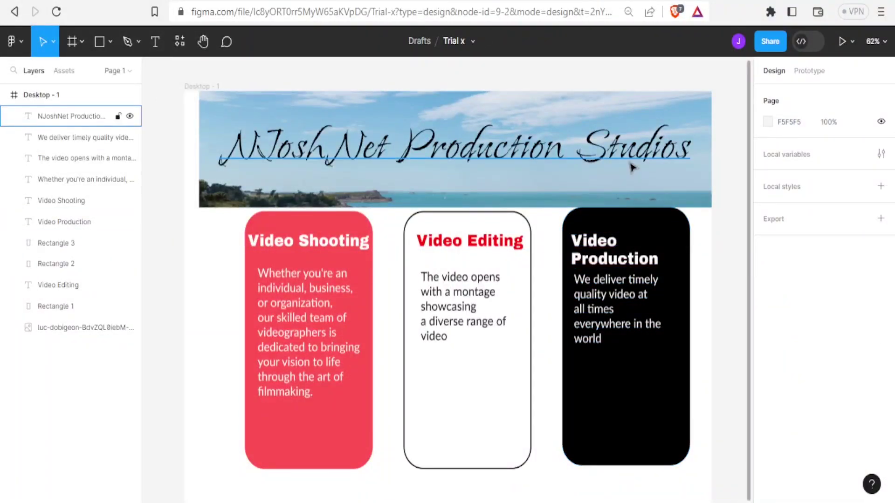
# Move the banner title text up slightly to Y 44, keeping X at 96.
pyautogui.click(633, 168)
pyautogui.moveTo(625, 168); pyautogui.dragTo(624, 150)
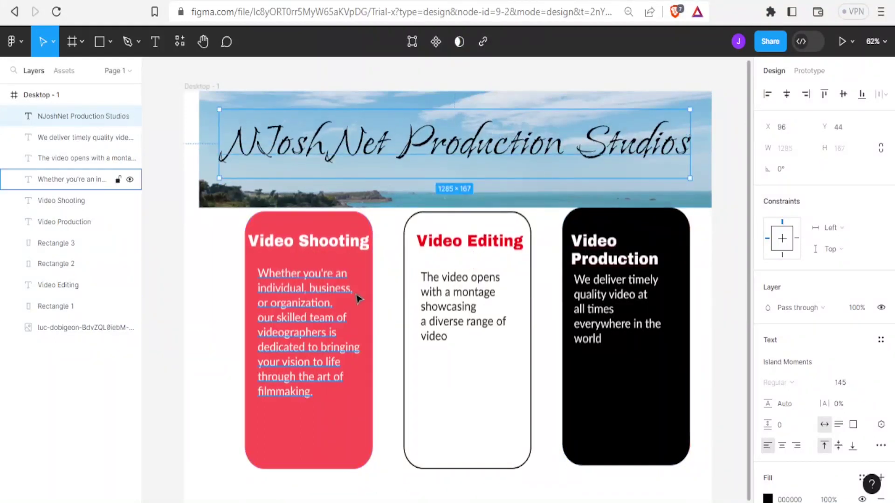
# Move the red and black card rectangles down so both sit at Y 298 below the banner.
pyautogui.click(358, 299)
pyautogui.click(361, 428)
pyautogui.moveTo(361, 428)
pyautogui.mouseDown()
pyautogui.moveTo(474, 412)
pyautogui.moveTo(402, 431)
pyautogui.moveTo(347, 421)
pyautogui.moveTo(352, 428)
pyautogui.mouseUp()
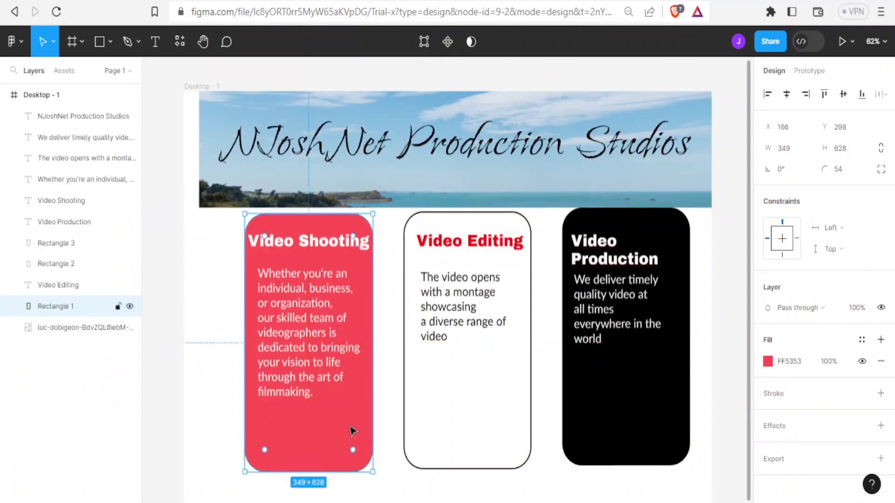
pyautogui.click(601, 413)
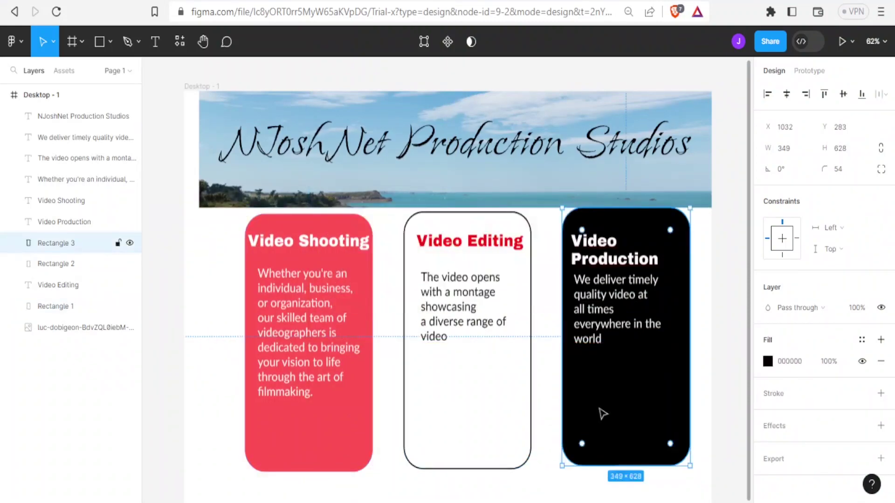
pyautogui.moveTo(602, 413); pyautogui.dragTo(603, 420)
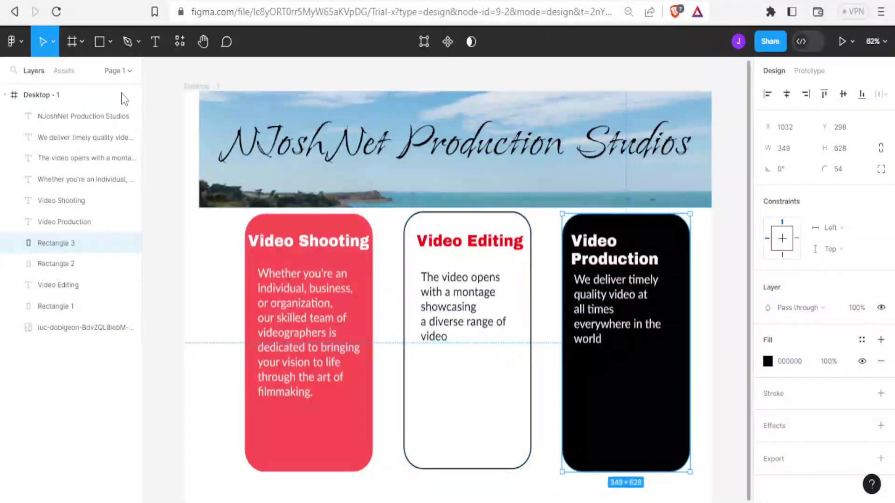
# Search all plugins for "figma to html".
pyautogui.click(14, 42)
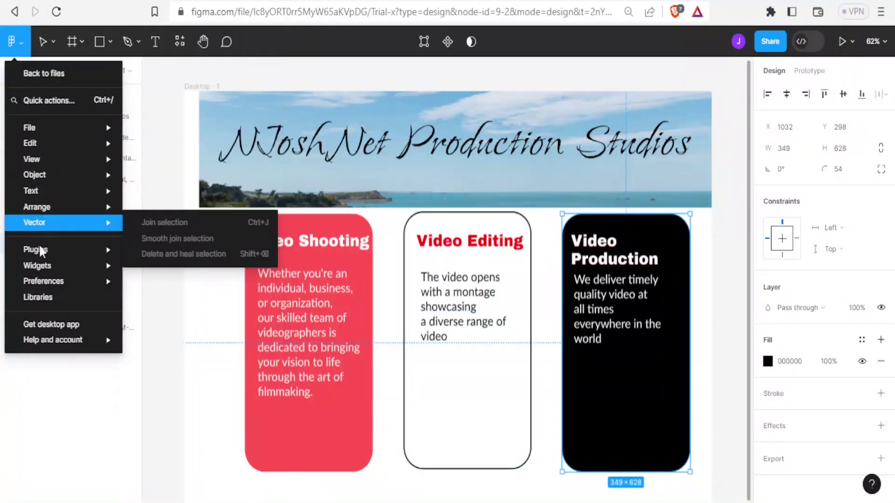
pyautogui.moveTo(41, 252)
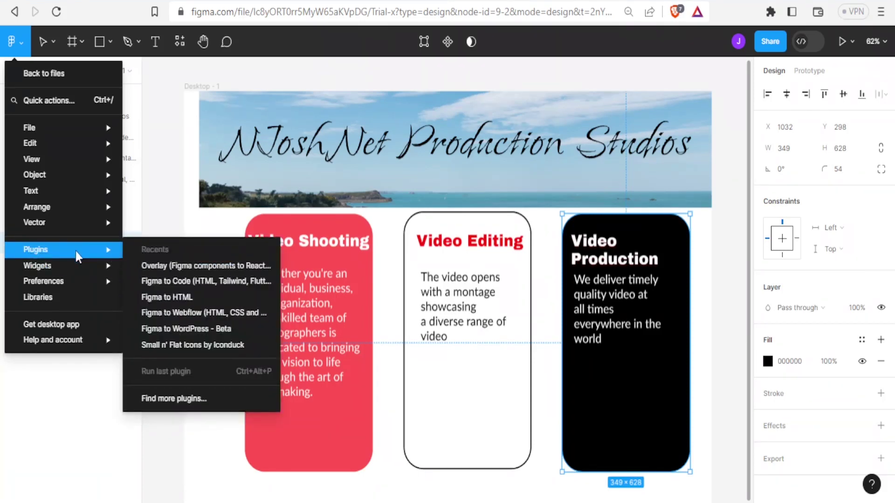
pyautogui.click(188, 398)
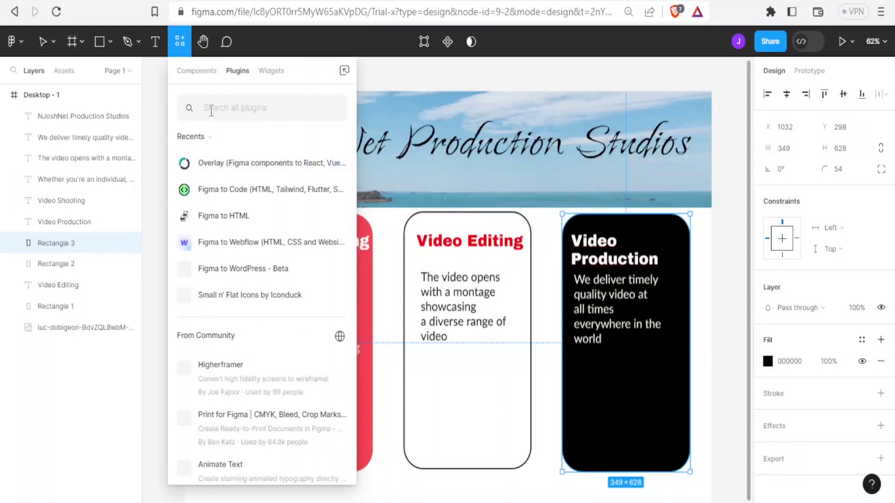
pyautogui.write('f')
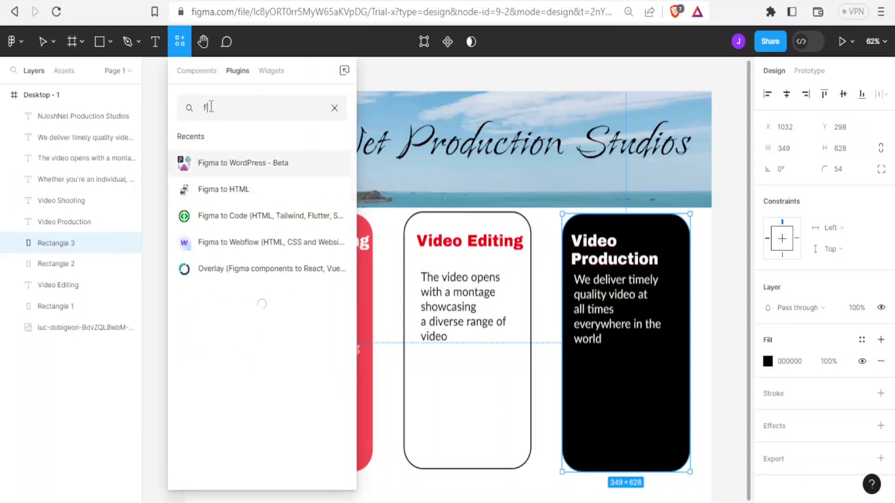
pyautogui.write('igma to html')
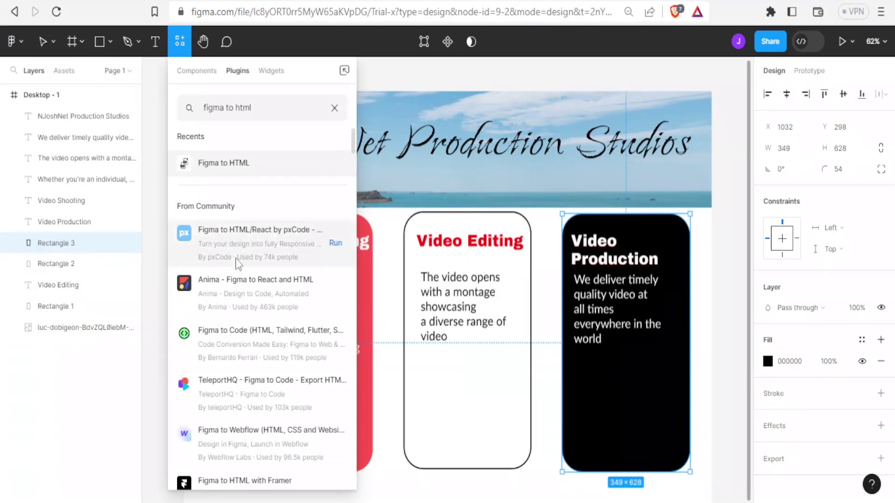
# Run the Figma to Code plugin to view the black card's HTML code, and close the plugin.
pyautogui.moveTo(275, 345)
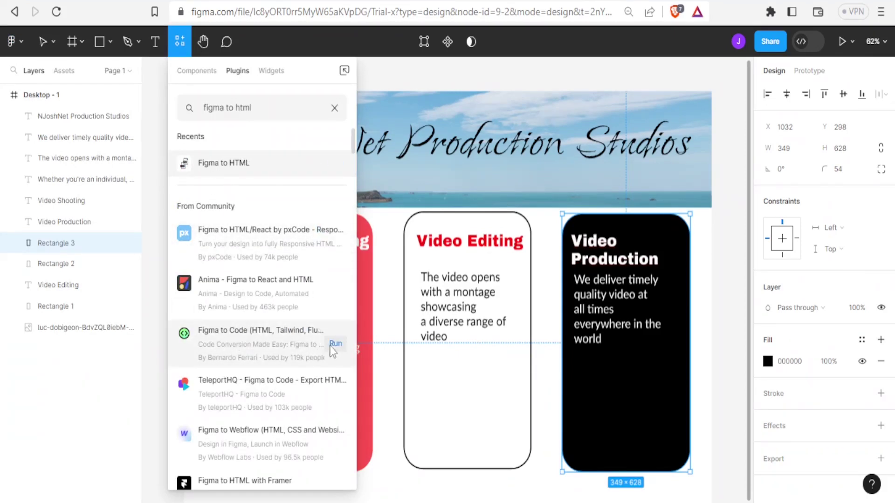
pyautogui.click(335, 345)
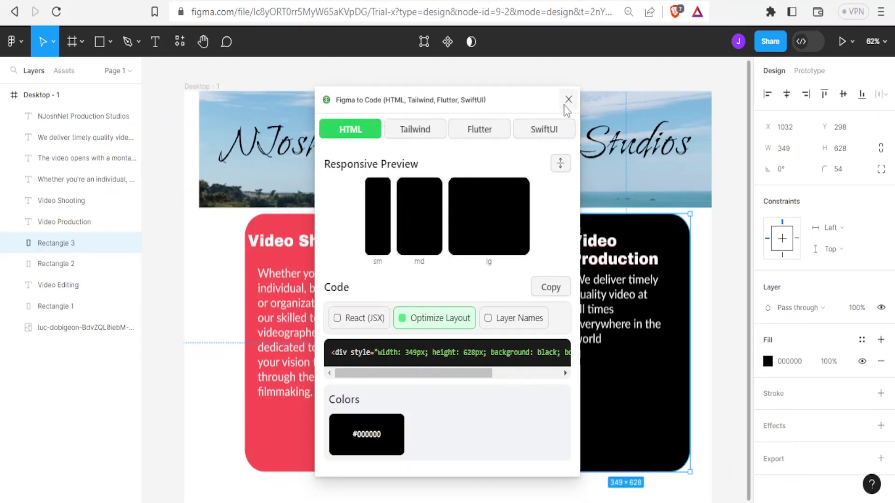
pyautogui.click(568, 99)
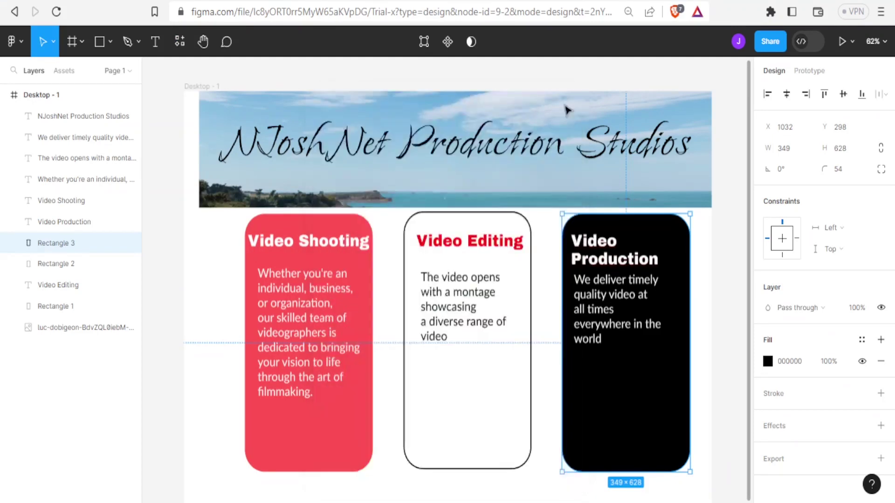
# Run the Figma to HTML plugin and convert the Desktop - 1 frame with React and Zip output.
pyautogui.click(16, 41)
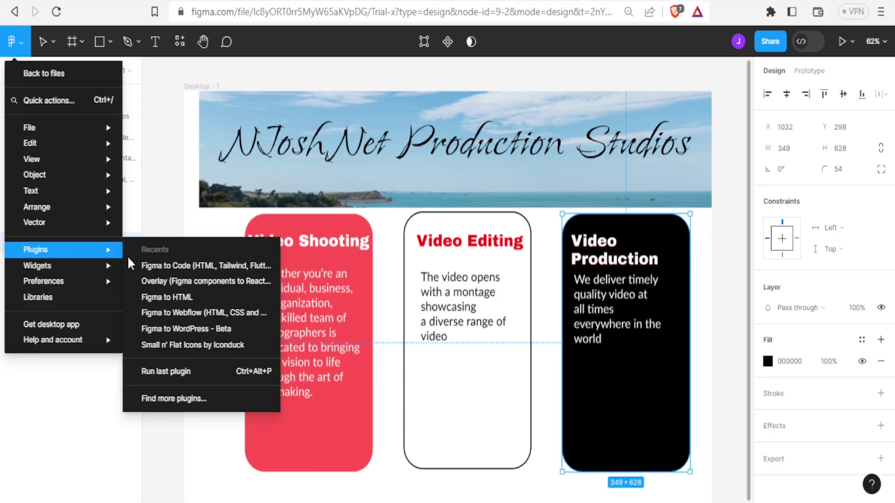
pyautogui.click(159, 299)
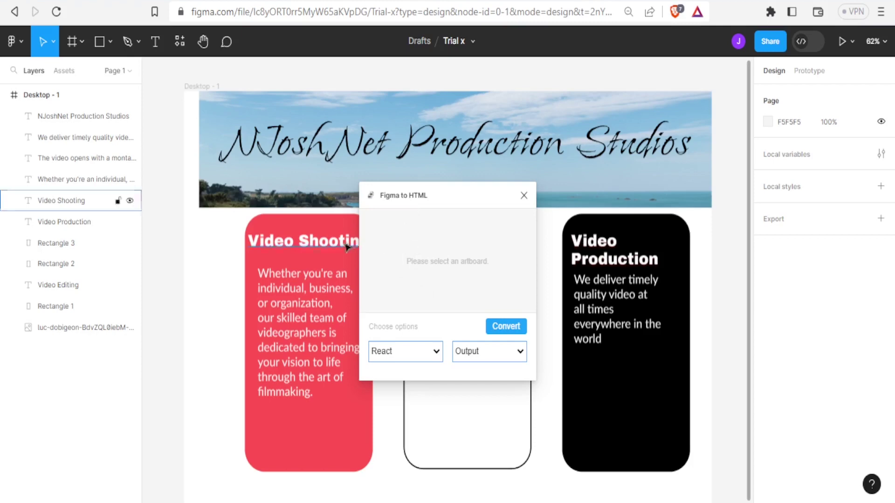
pyautogui.click(365, 154)
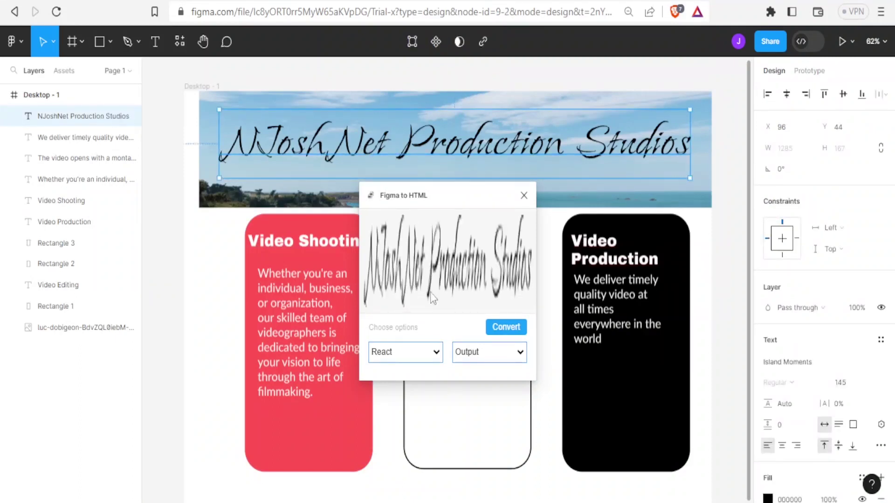
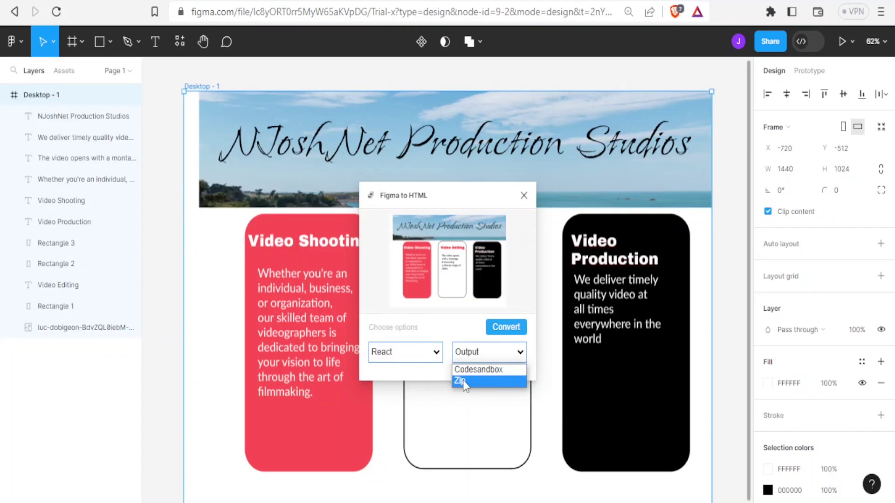
pyautogui.click(463, 379)
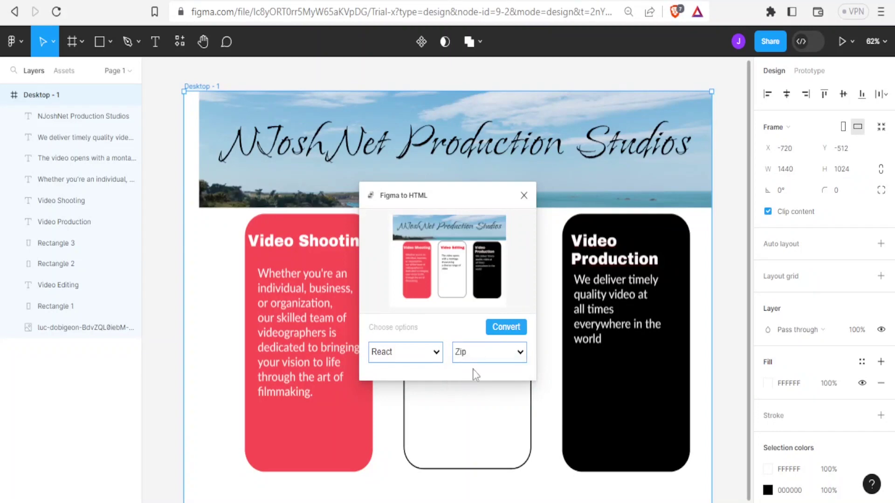
pyautogui.click(516, 334)
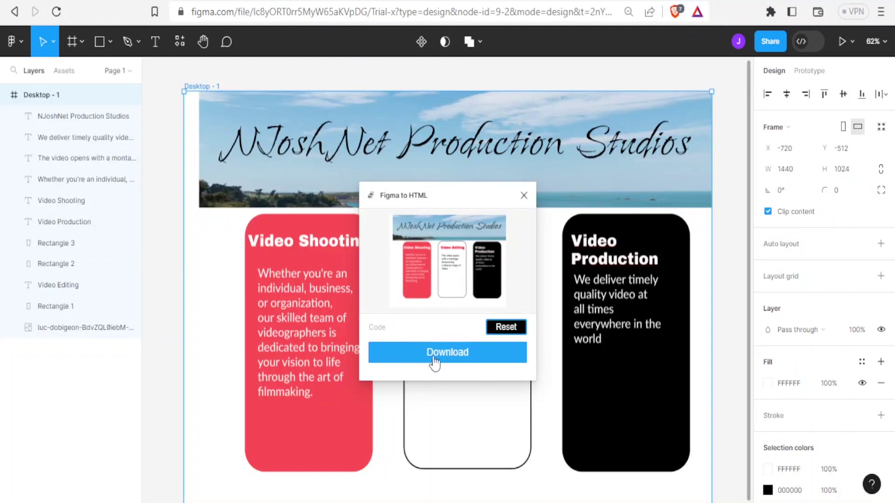
# Download the converted code and save it in Downloads as Figma Code in ZIP format.
pyautogui.click(434, 361)
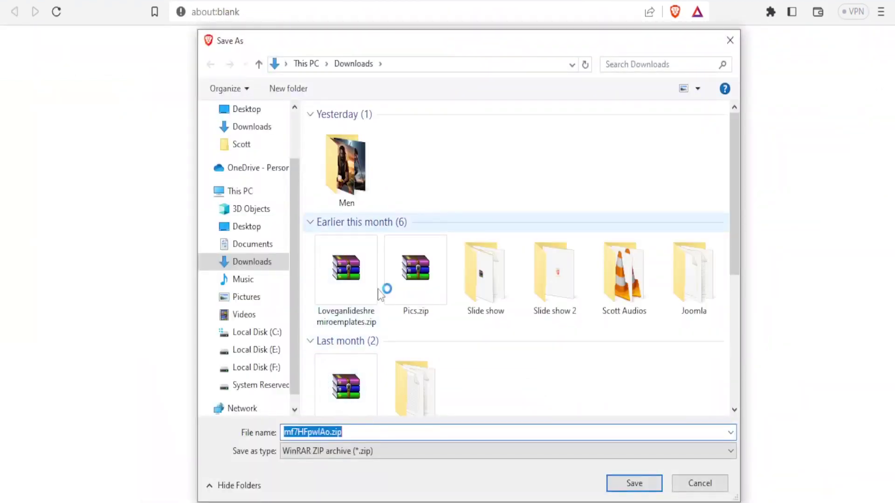
pyautogui.write('Figma Code')
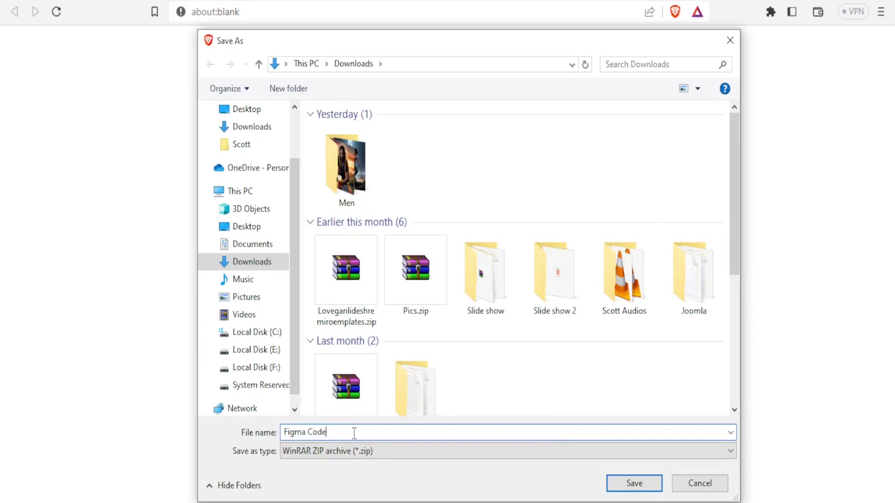
pyautogui.click(618, 487)
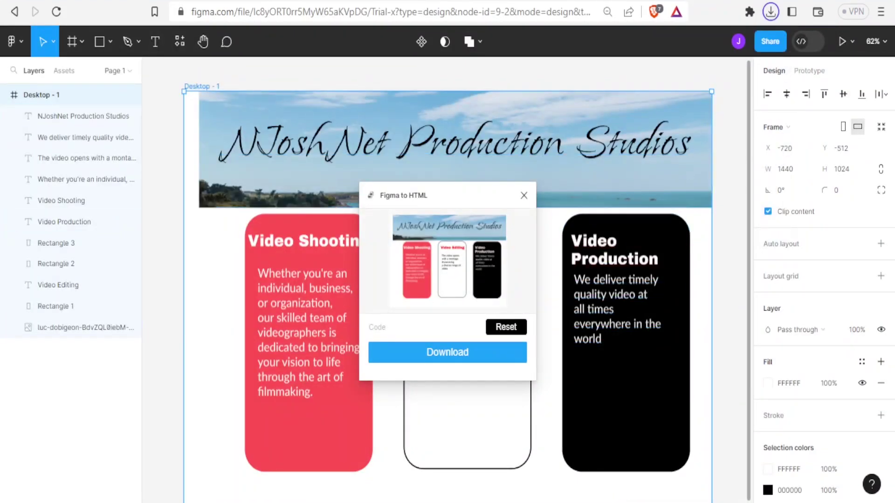
# Open Figma Code.zip from the Downloads folder and examine its folders and files, including src and vite.config.ts.
pyautogui.click(770, 11)
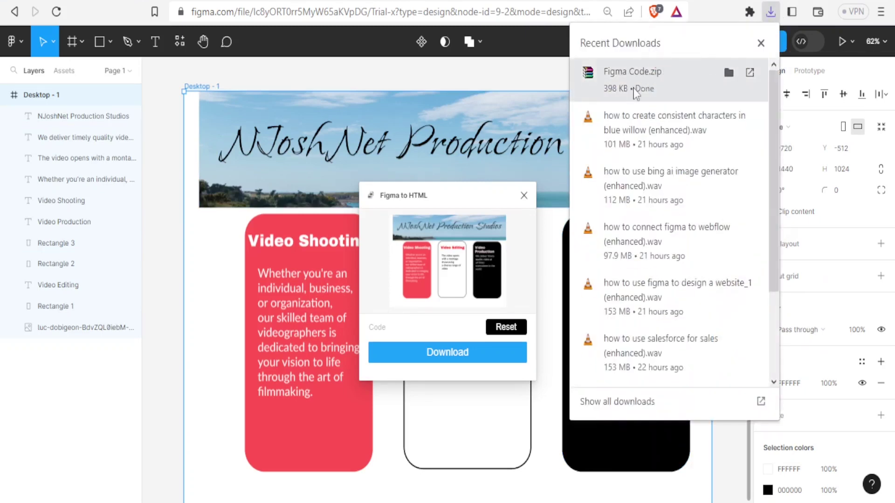
pyautogui.click(730, 73)
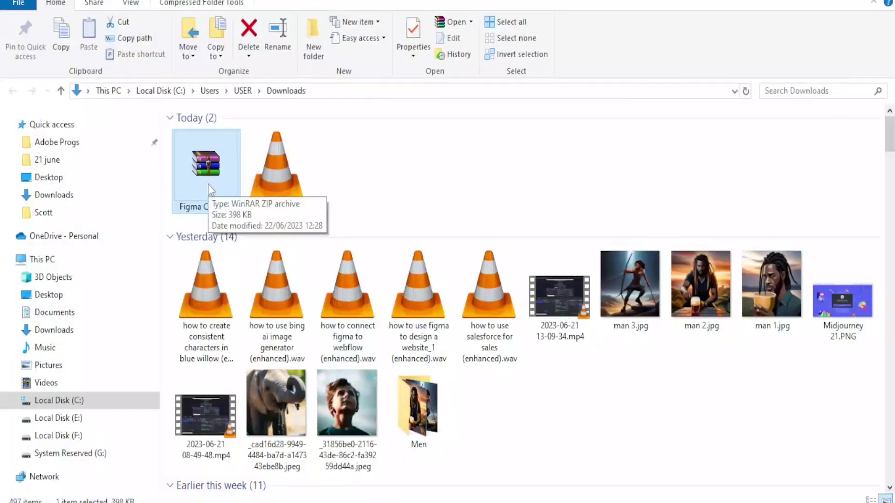
pyautogui.doubleClick(207, 183)
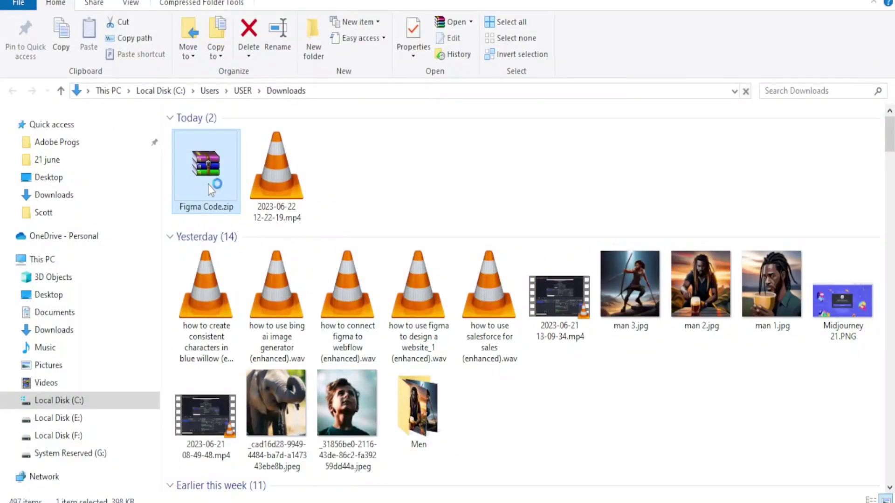
pyautogui.press('Return')
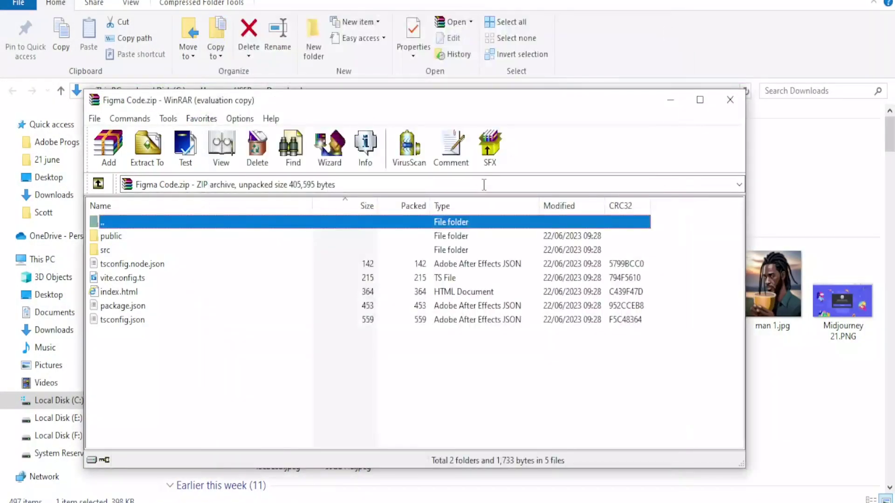
pyautogui.click(123, 279)
pyautogui.click(121, 250)
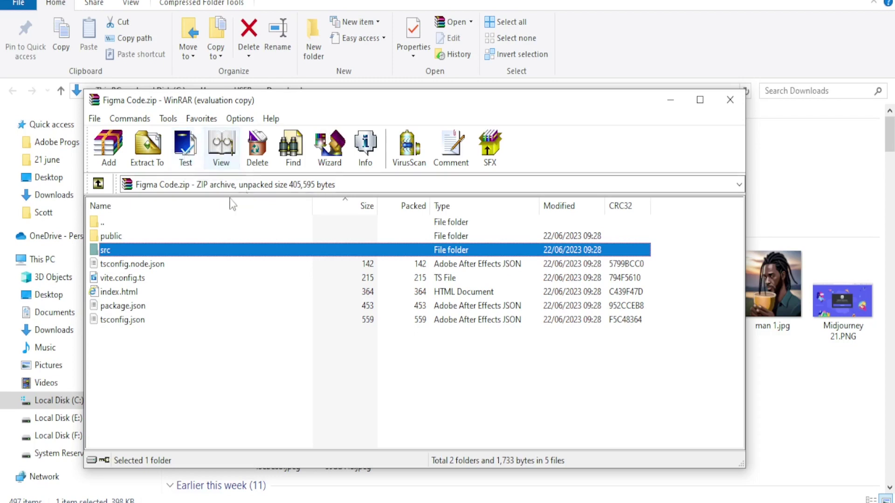
pyautogui.click(436, 292)
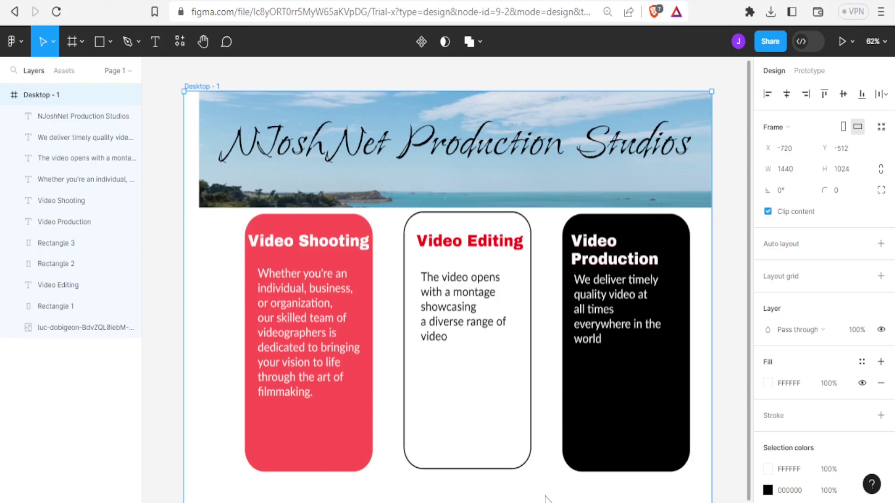
# Search the plugins for figma to code, run Figma to Code on the Desktop - 1 frame, and close it.
pyautogui.click(19, 45)
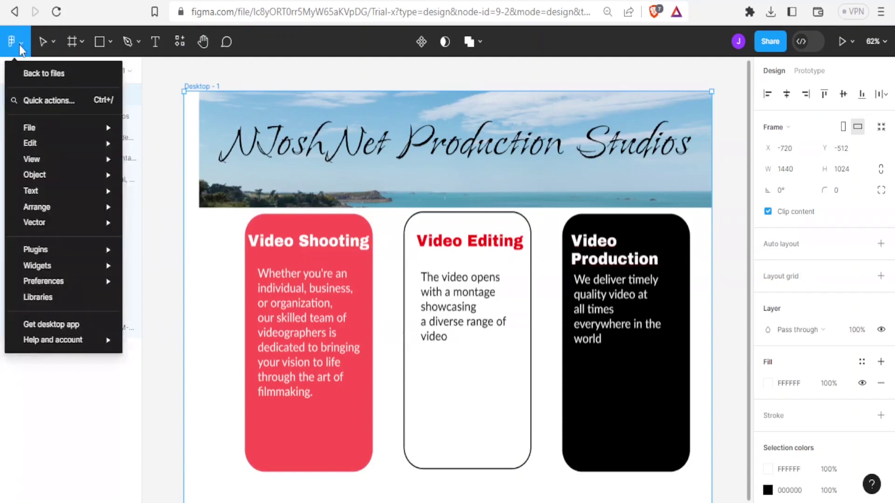
pyautogui.moveTo(39, 256)
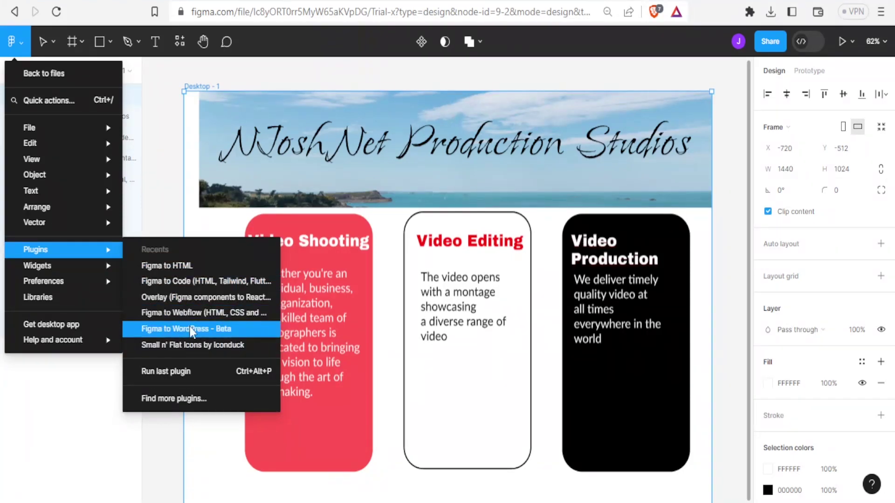
pyautogui.click(178, 400)
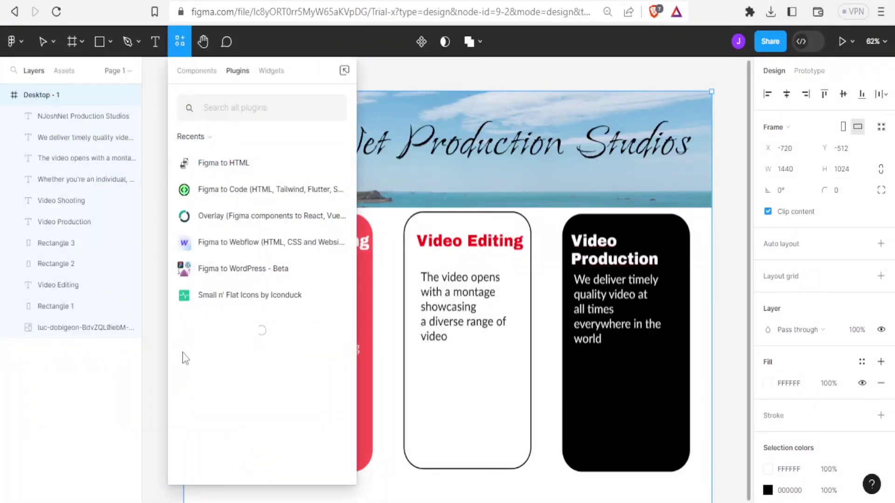
pyautogui.write('figma')
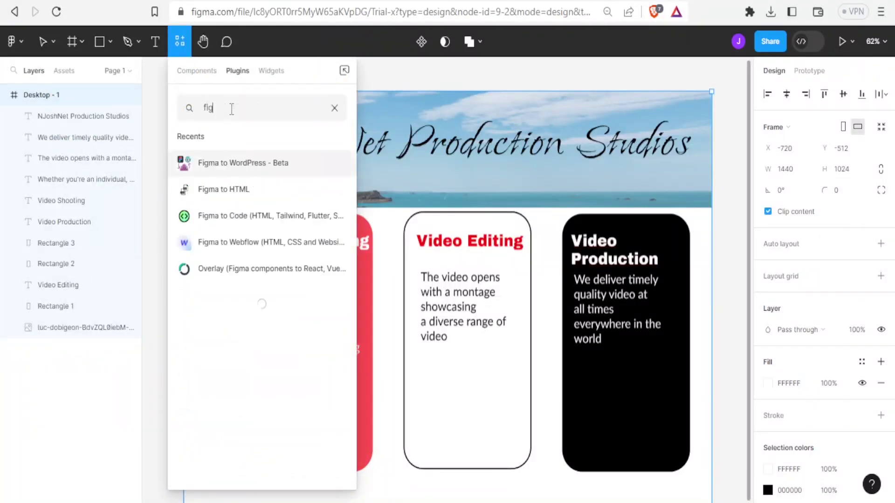
pyautogui.write(' to code')
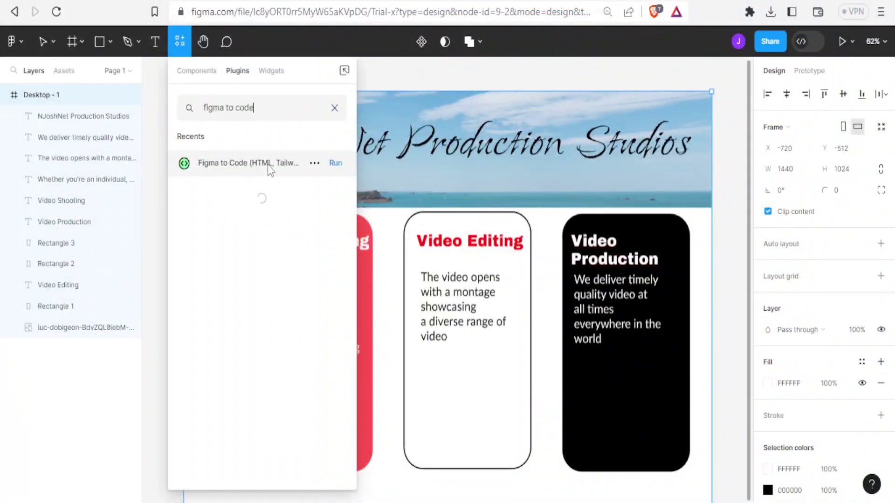
pyautogui.click(336, 163)
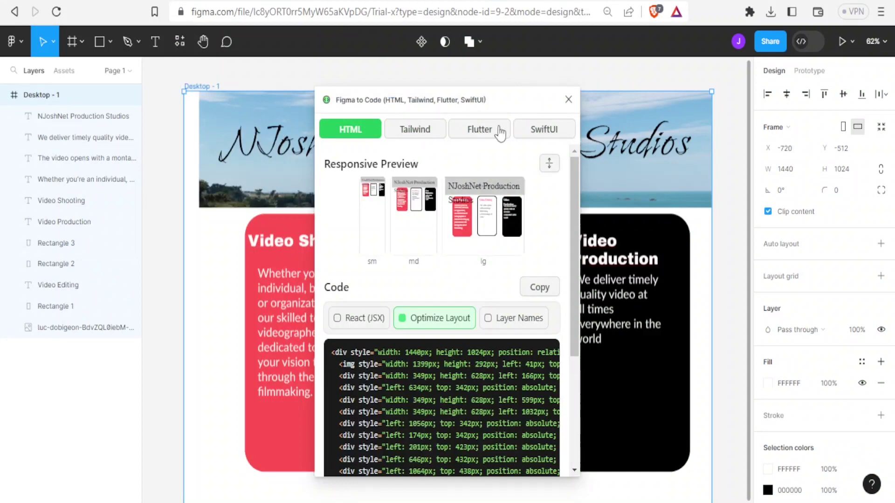
pyautogui.click(568, 100)
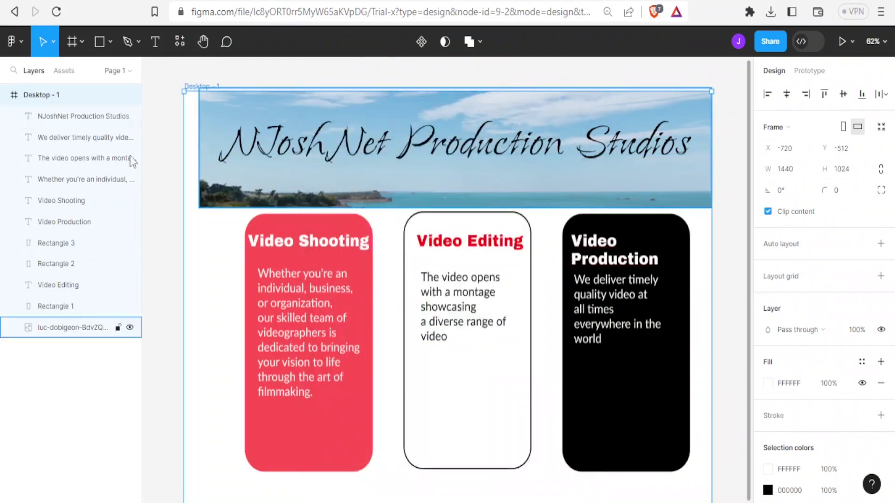
# Run Figma to Code on the Desktop - 1 frame and view its HTML code with React (JSX) enabled.
pyautogui.click(15, 43)
pyautogui.moveTo(40, 255)
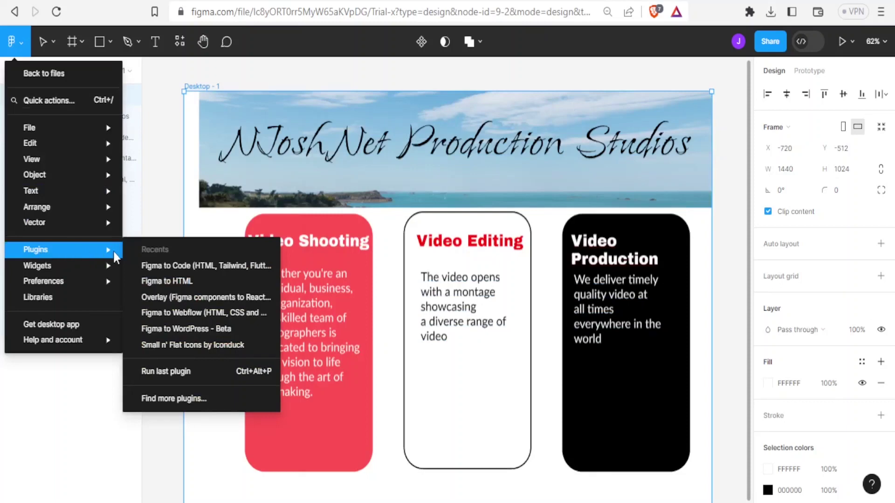
pyautogui.click(146, 266)
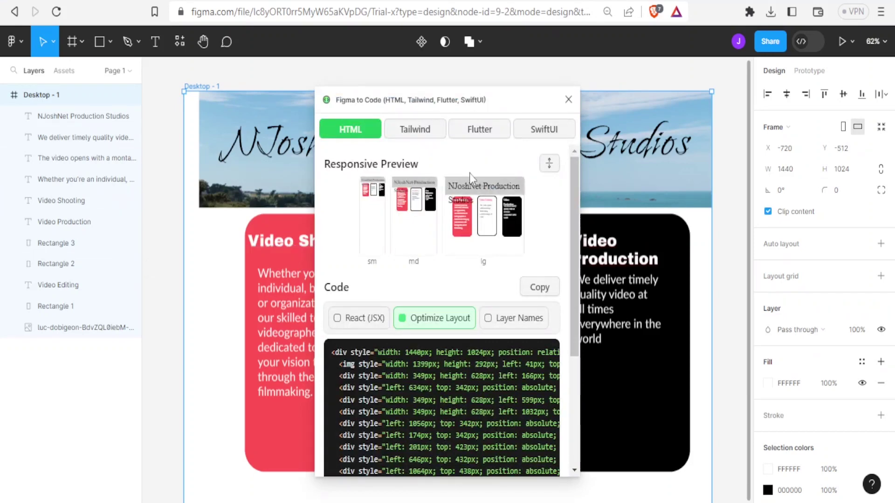
pyautogui.moveTo(571, 180); pyautogui.dragTo(574, 161)
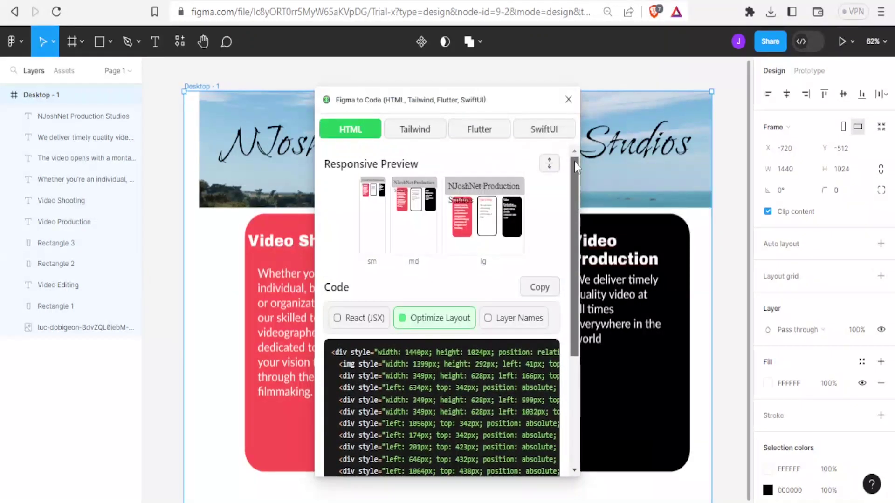
pyautogui.click(353, 326)
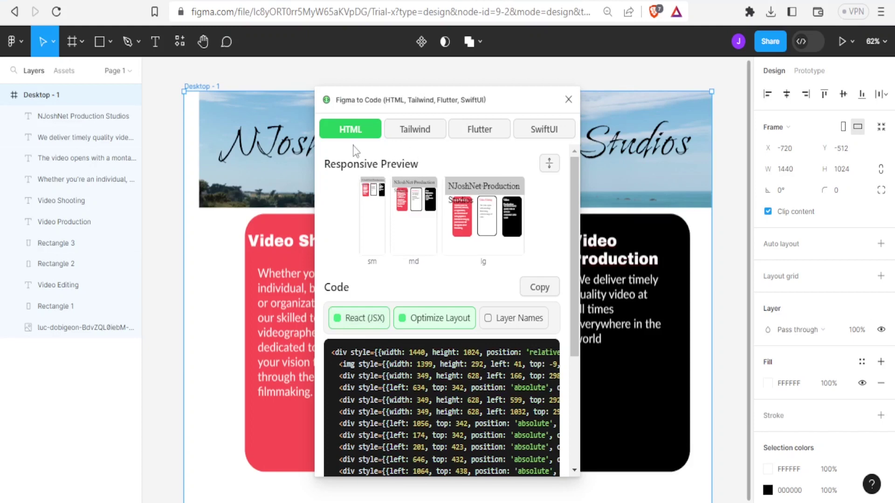
pyautogui.moveTo(573, 194); pyautogui.dragTo(592, 310)
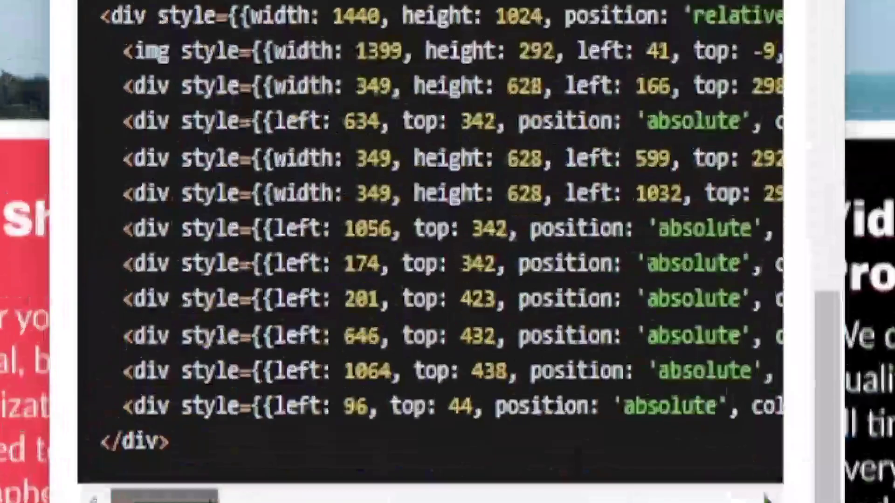
# Change the output to Tailwind, select the whole generated code, and enable Layer Names.
pyautogui.click(413, 133)
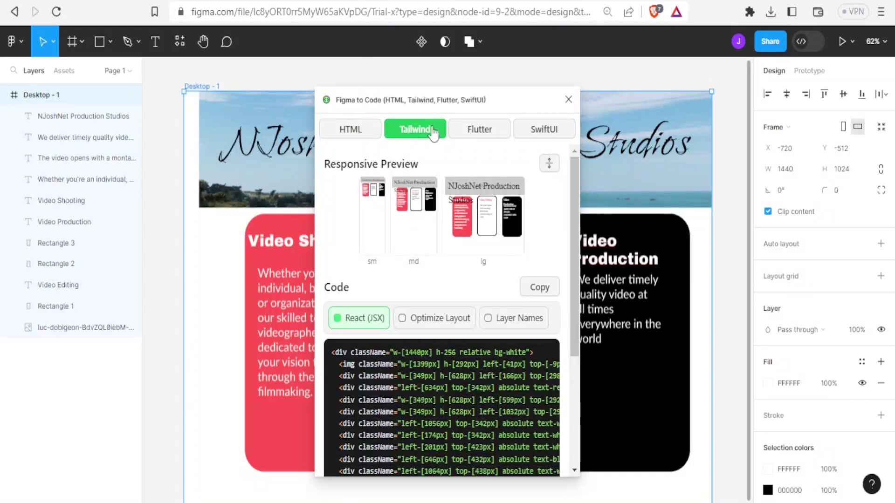
pyautogui.moveTo(577, 278); pyautogui.dragTo(571, 381)
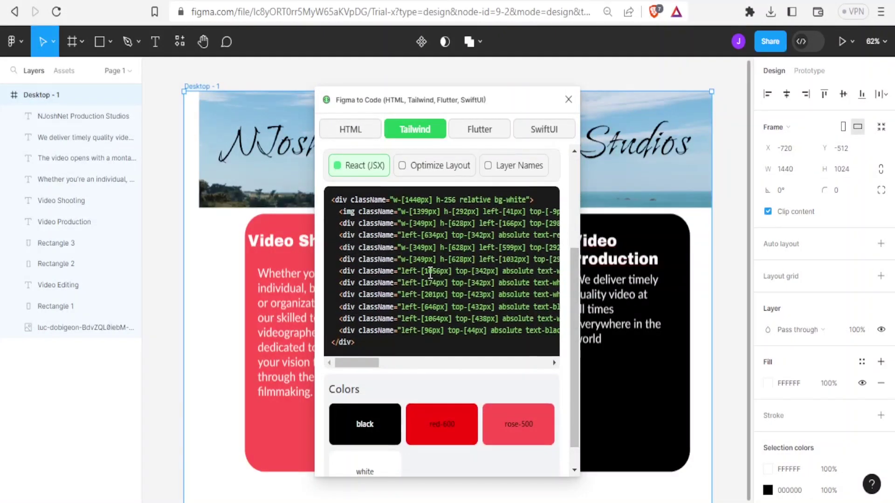
pyautogui.hotkey('ctrl', 'a')
pyautogui.click(430, 273)
pyautogui.moveTo(335, 201); pyautogui.dragTo(441, 347)
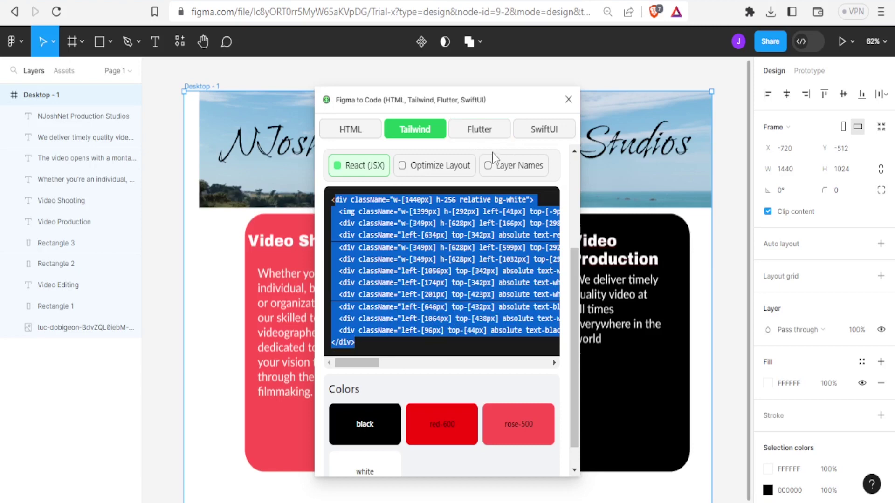
pyautogui.click(497, 173)
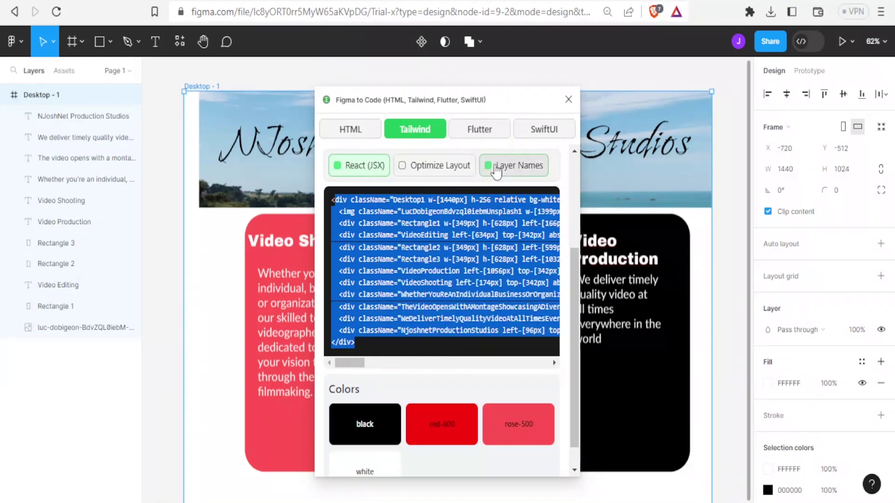
# Change the output to Flutter and examine the generated Snippet code through to its color swatches.
pyautogui.click(477, 138)
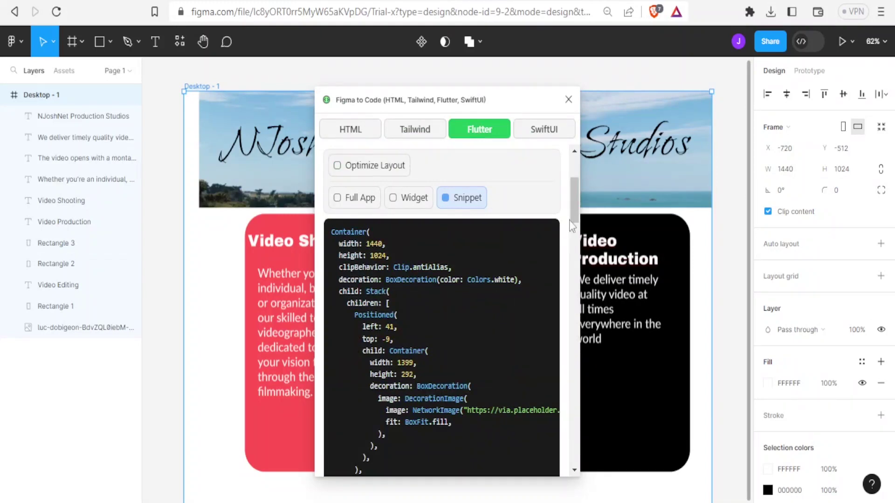
pyautogui.moveTo(572, 214); pyautogui.dragTo(581, 464)
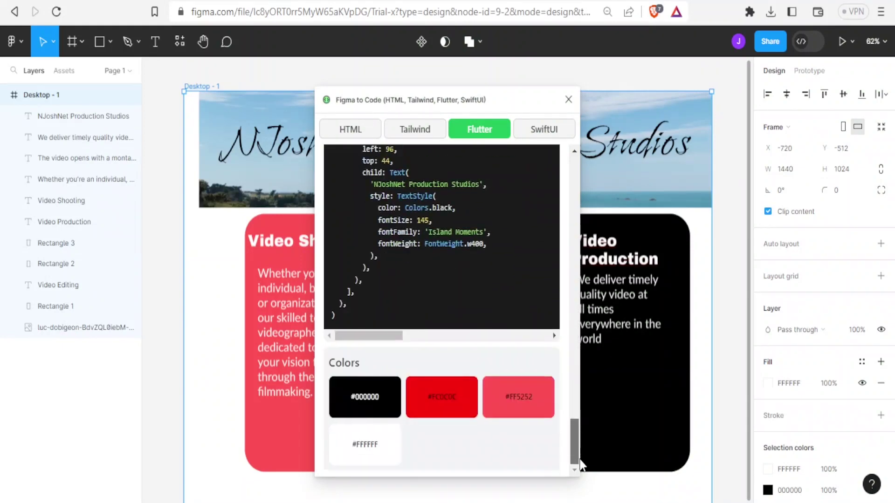
pyautogui.scroll(3, 578, 470)
pyautogui.scroll(-3, 578, 471)
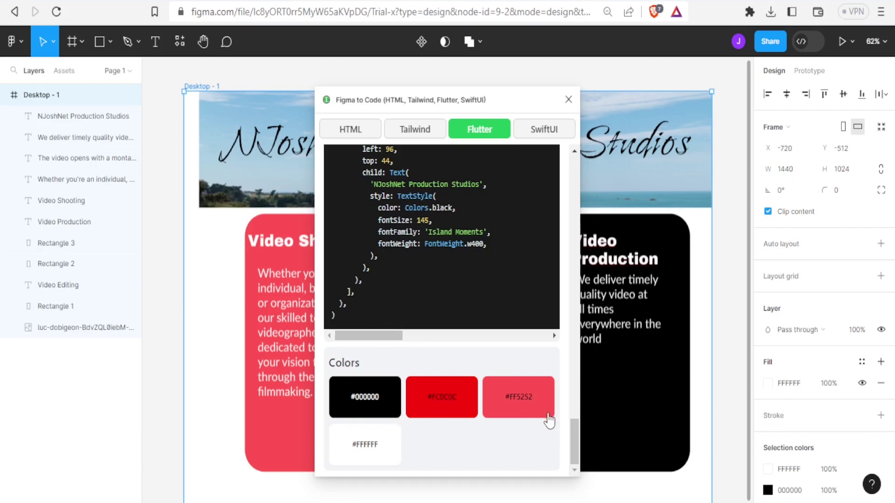
# Copy the Flutter snippet, paste it into the open Word document, and return to Figma to close the plugin.
pyautogui.moveTo(573, 426); pyautogui.dragTo(545, 188)
pyautogui.click(538, 220)
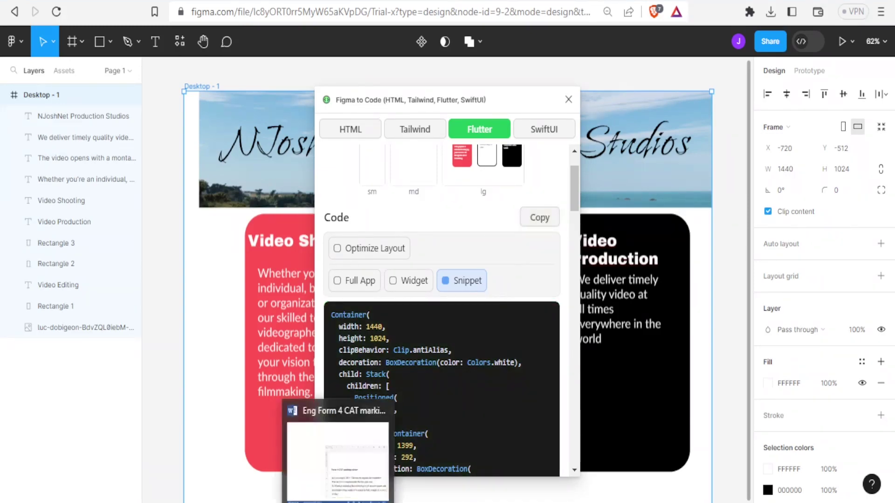
pyautogui.click(338, 502)
pyautogui.hotkey('ctrl', 'v')
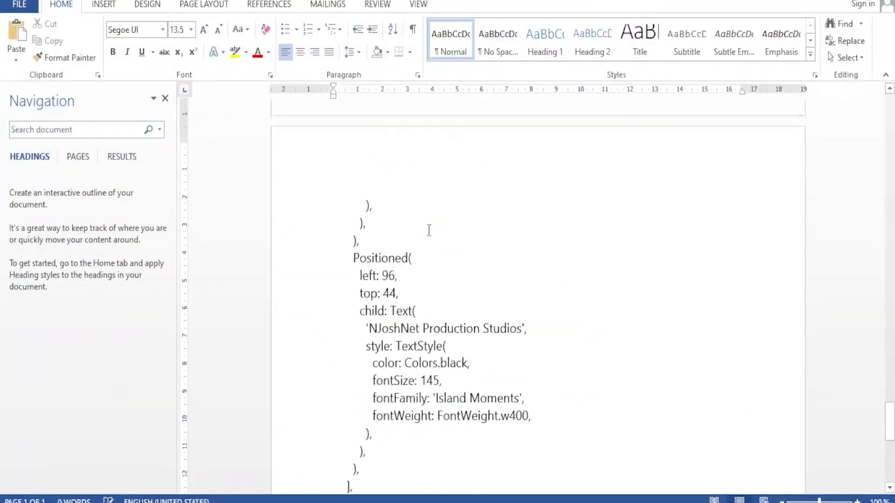
pyautogui.hotkey('alt', 'Tab')
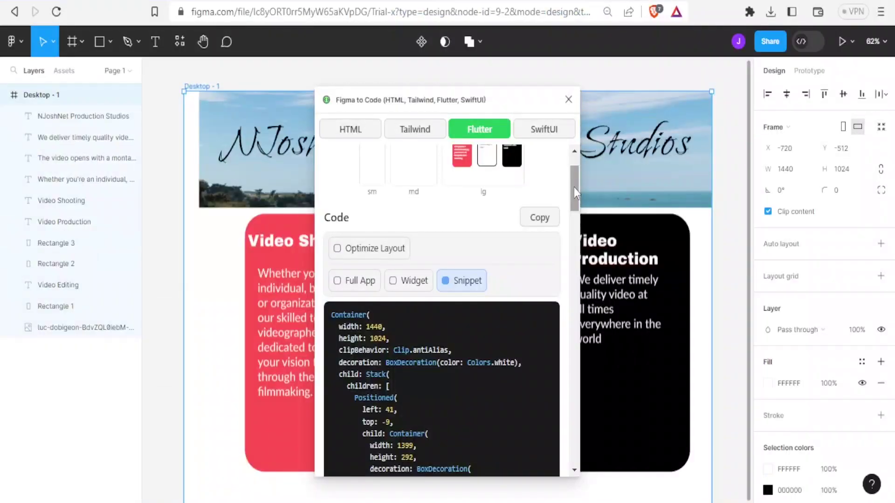
pyautogui.click(570, 100)
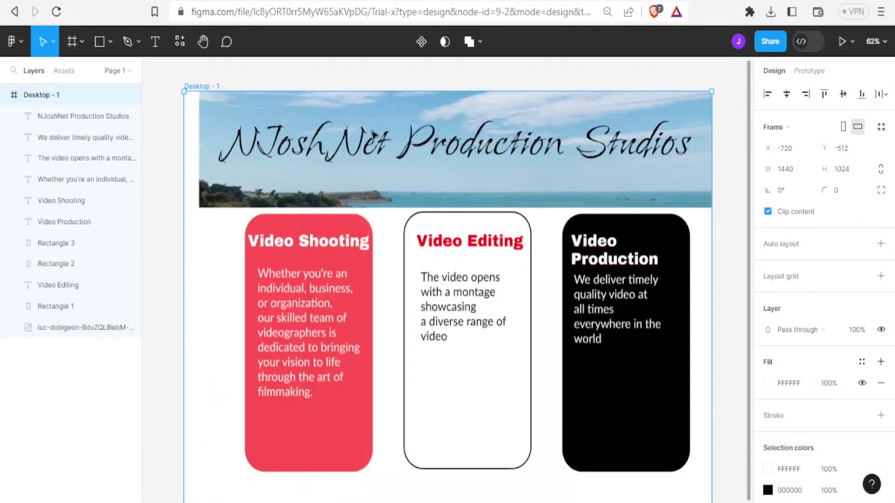
pyautogui.click(19, 42)
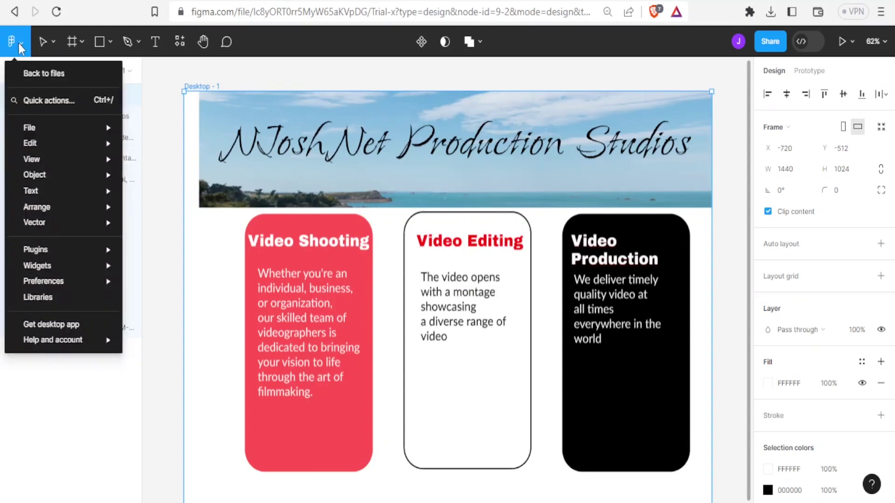
pyautogui.moveTo(48, 255)
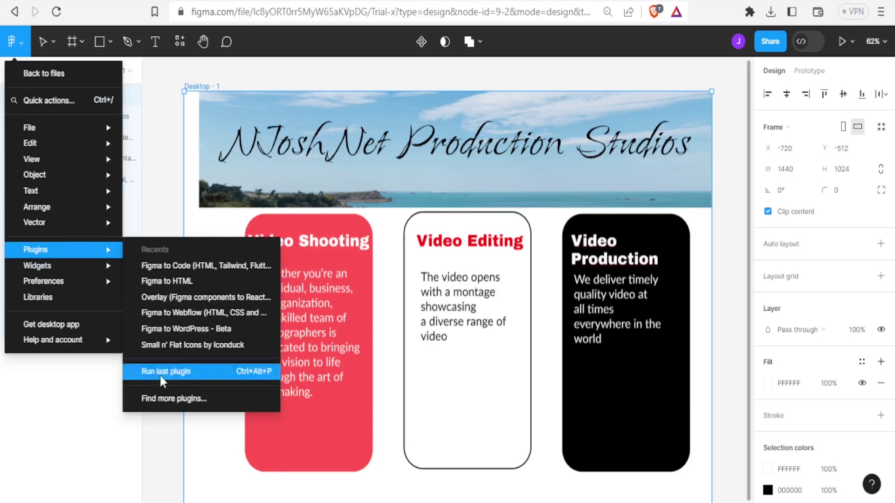
pyautogui.click(164, 398)
pyautogui.write('over')
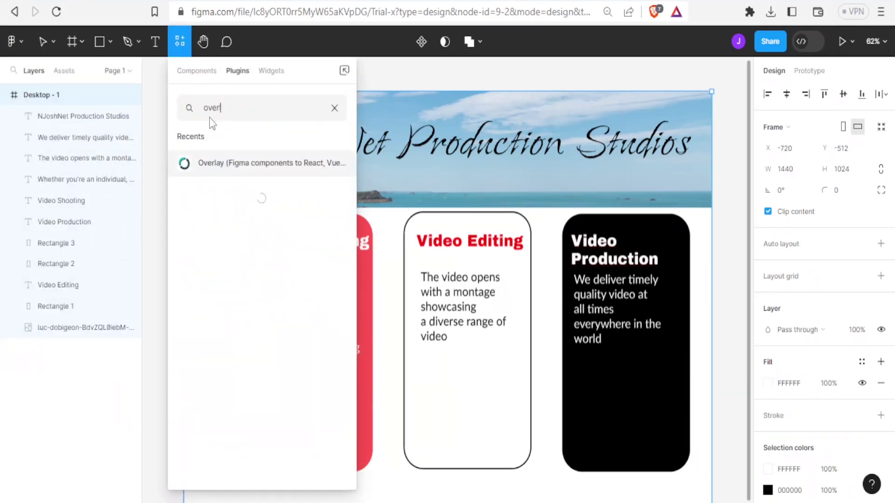
pyautogui.write('lay')
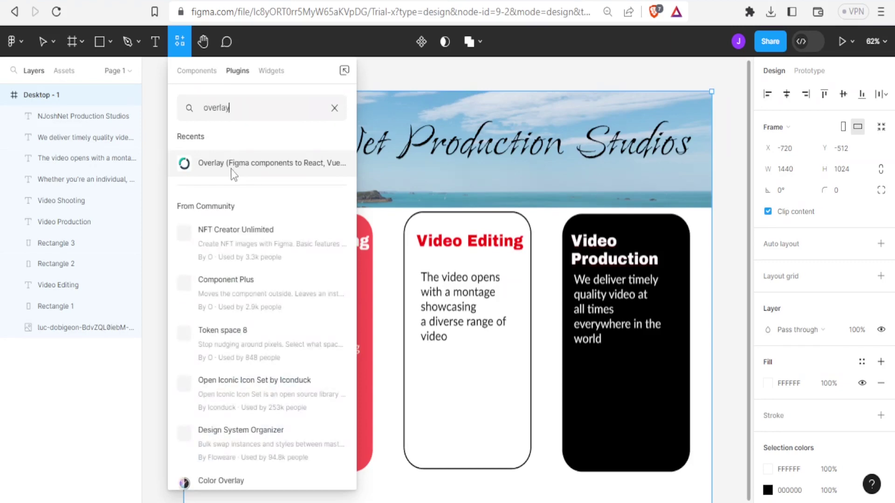
pyautogui.moveTo(245, 162)
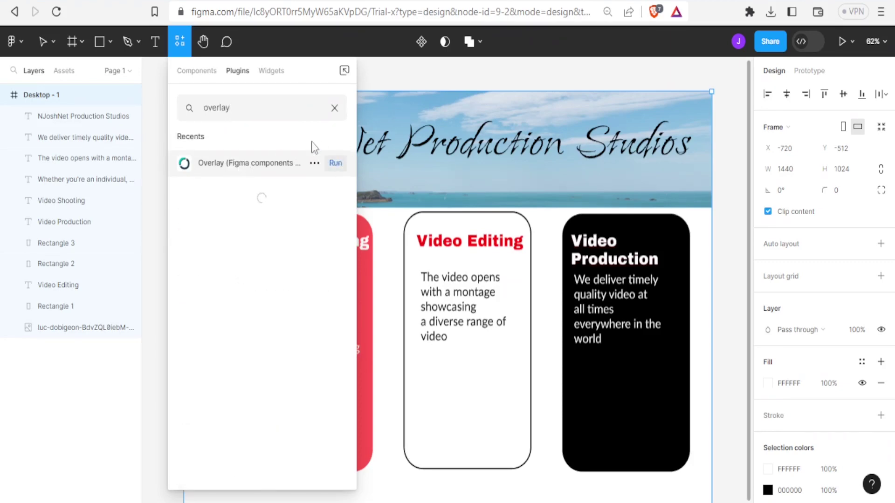
pyautogui.click(334, 108)
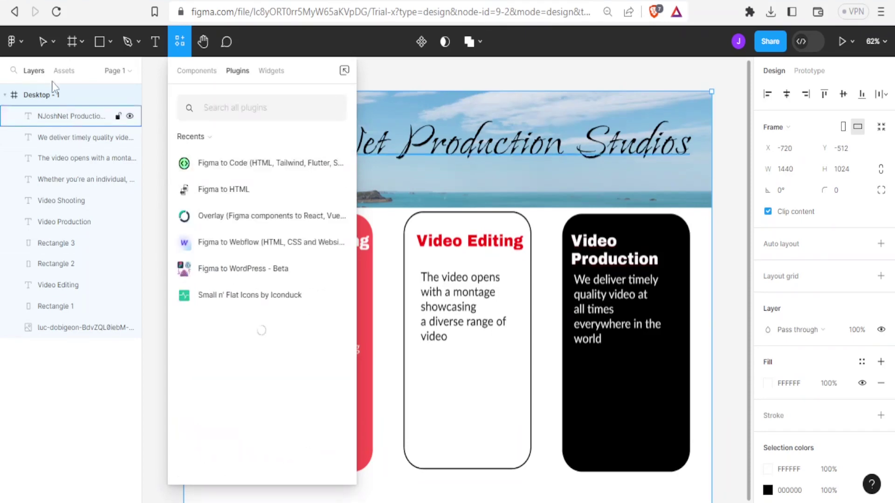
# Run the recently used Overlay plugin and open its account sign-up page in the browser.
pyautogui.click(18, 47)
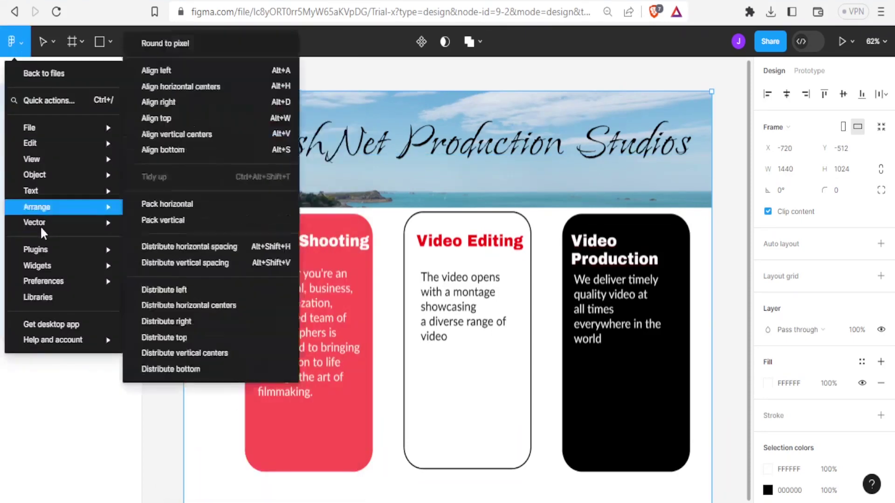
pyautogui.moveTo(42, 248)
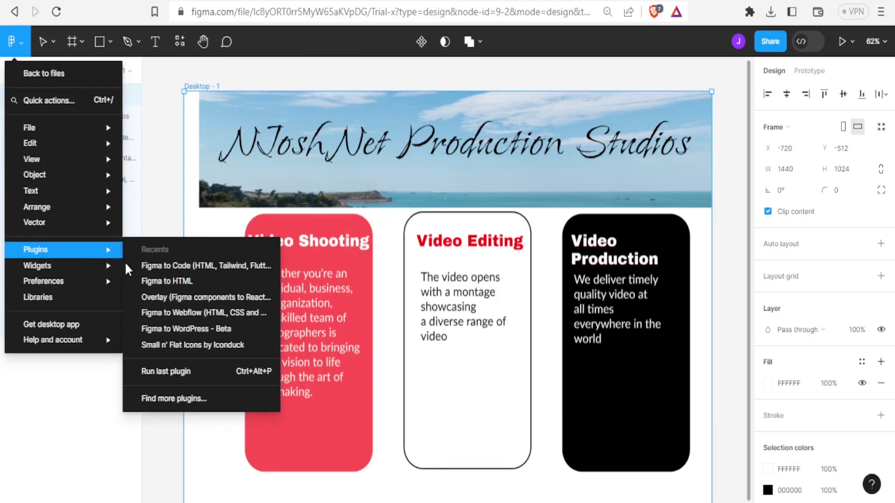
pyautogui.click(160, 297)
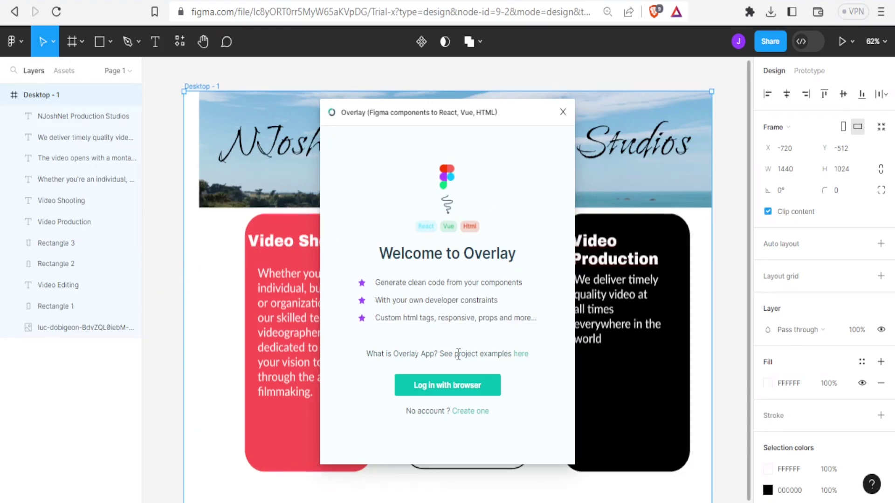
pyautogui.click(483, 412)
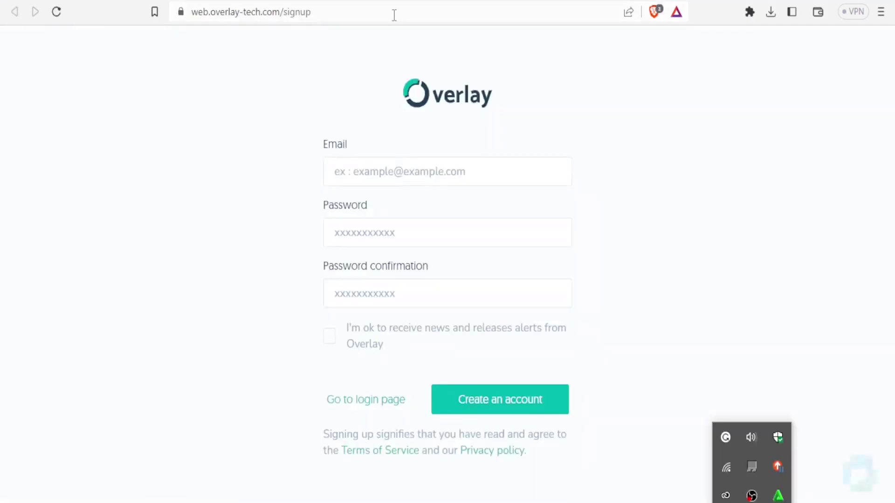
# Create an Overlay account with the email address and account password, dismiss the save-password prompt, and return to Figma.
pyautogui.click(374, 172)
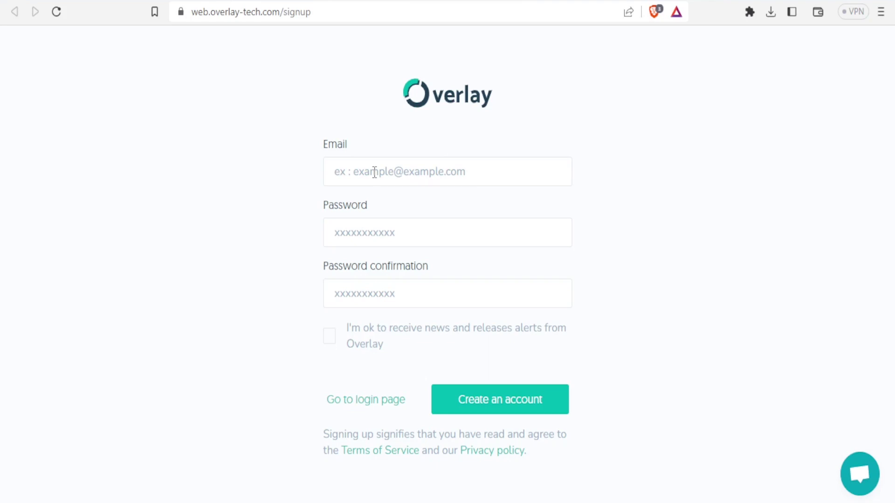
pyautogui.hotkey('ctrl', 'v')
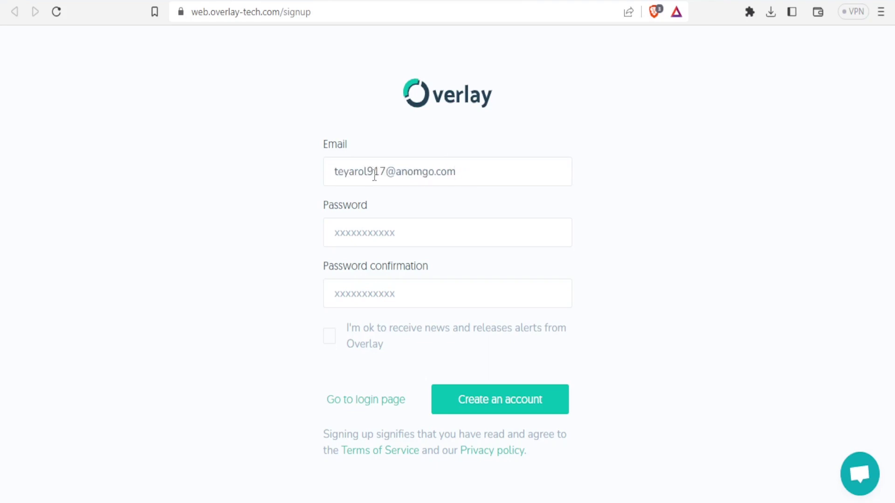
pyautogui.click(490, 398)
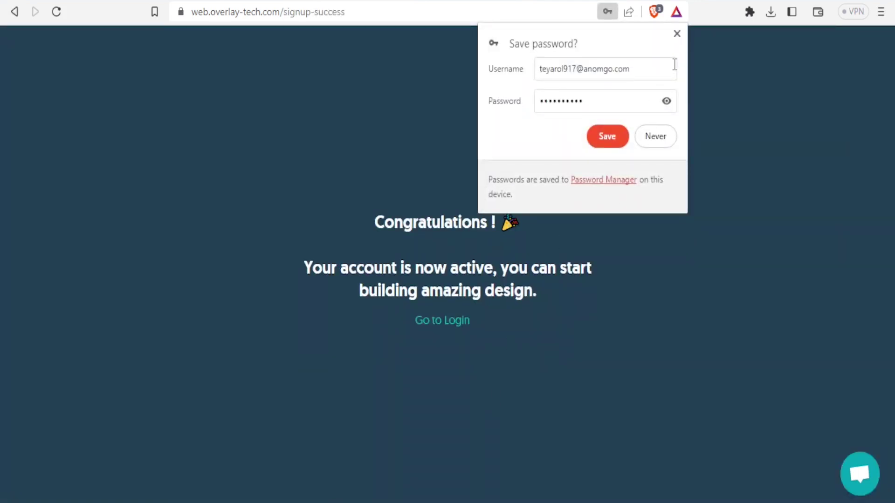
pyautogui.click(676, 34)
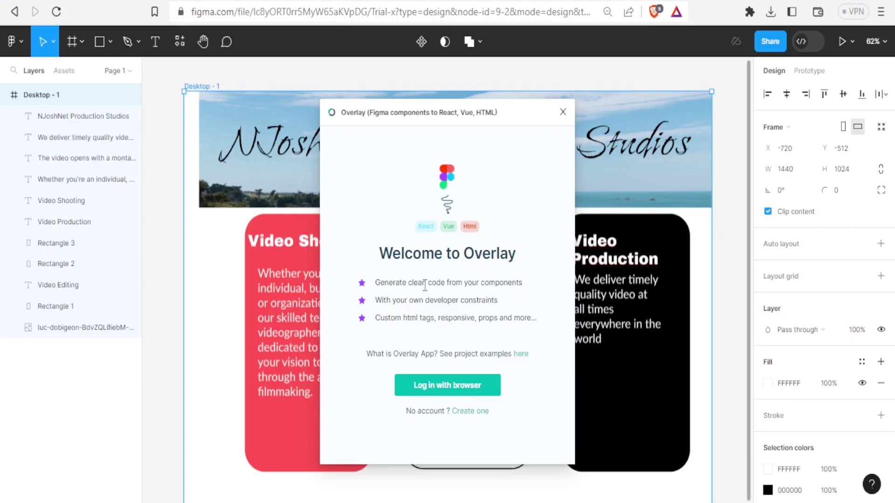
# Start the browser login from the Overlay plugin and log in with the account email and password.
pyautogui.click(429, 390)
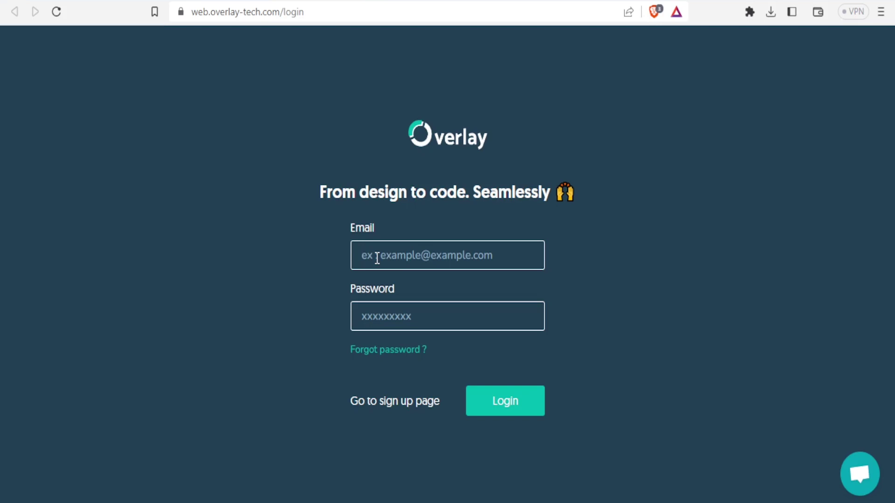
pyautogui.click(377, 258)
pyautogui.hotkey('ctrl', 'v')
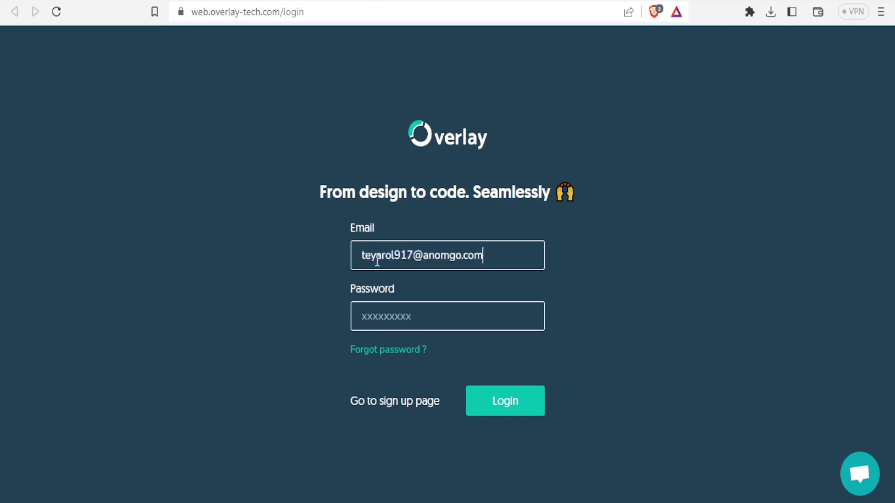
pyautogui.click(366, 317)
pyautogui.write('•••••••••••')
pyautogui.click(471, 401)
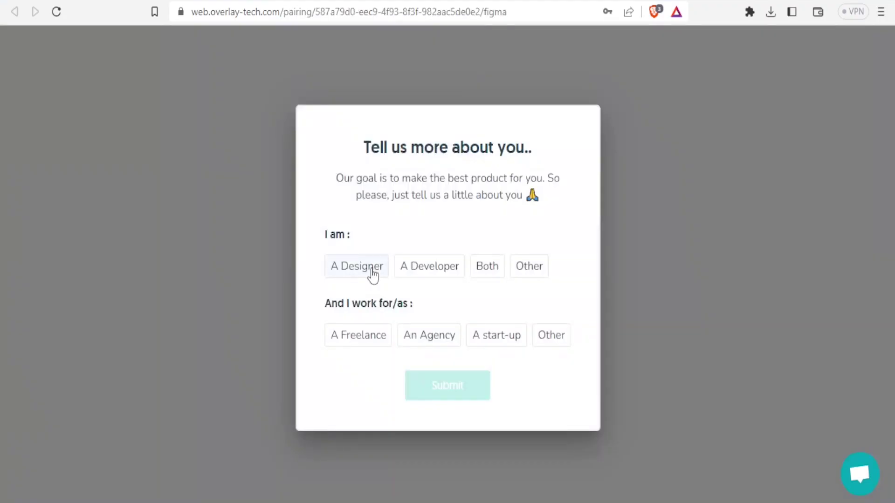
# Choose A Freelance as the work type, submit the profile questions, and return to the Figma file.
pyautogui.click(367, 336)
pyautogui.click(441, 396)
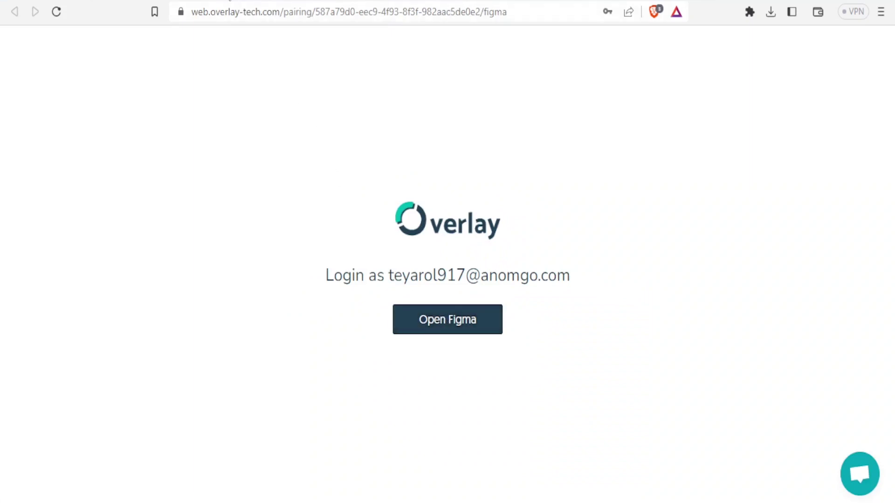
pyautogui.click(205, 0)
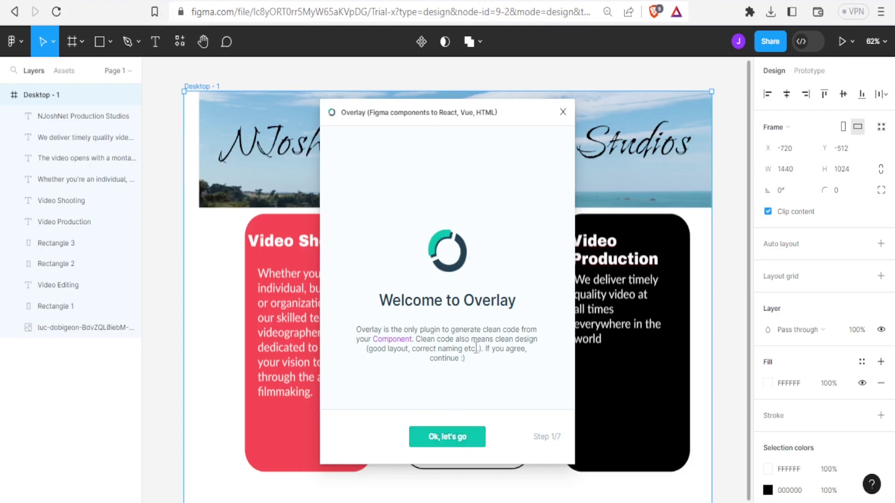
# Go through all the Overlay introduction screens and close the plugin from the final component-selection notice.
pyautogui.click(470, 442)
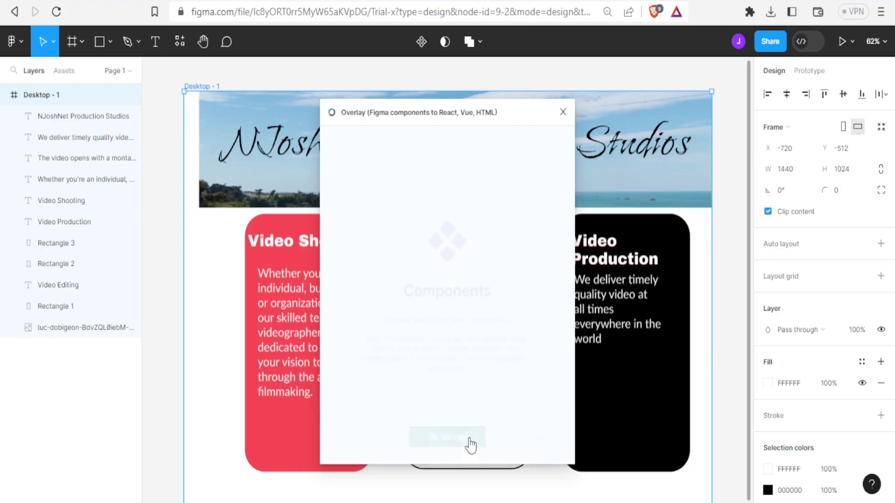
pyautogui.click(465, 442)
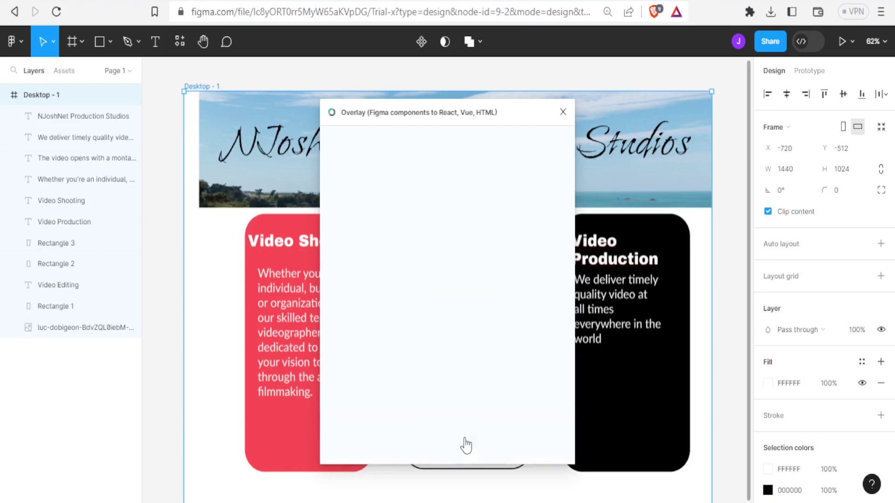
pyautogui.click(465, 442)
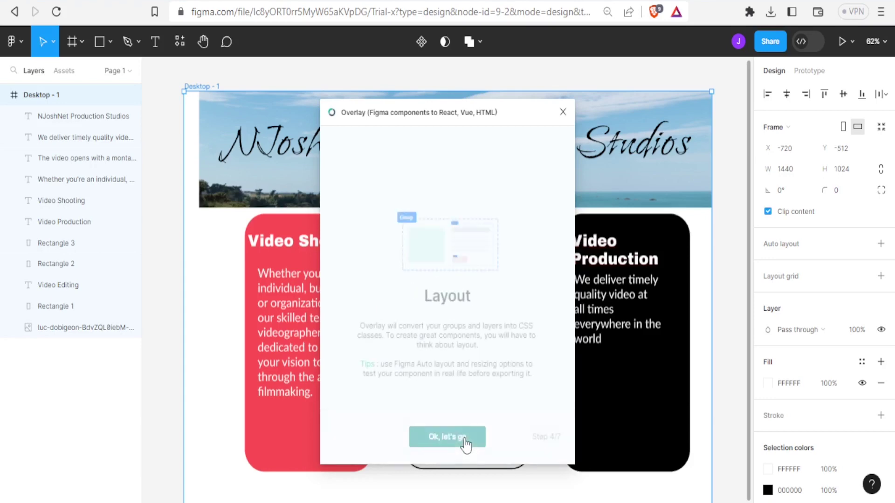
pyautogui.click(465, 442)
pyautogui.click(465, 441)
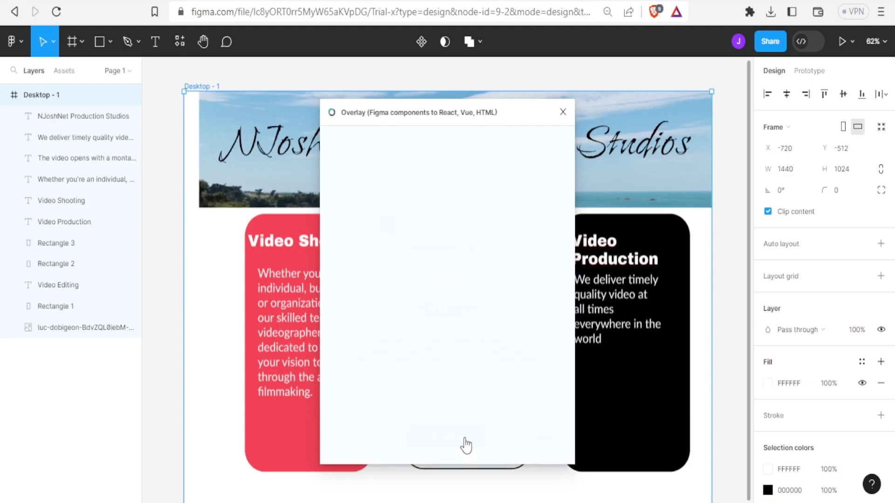
pyautogui.click(465, 442)
pyautogui.click(465, 442)
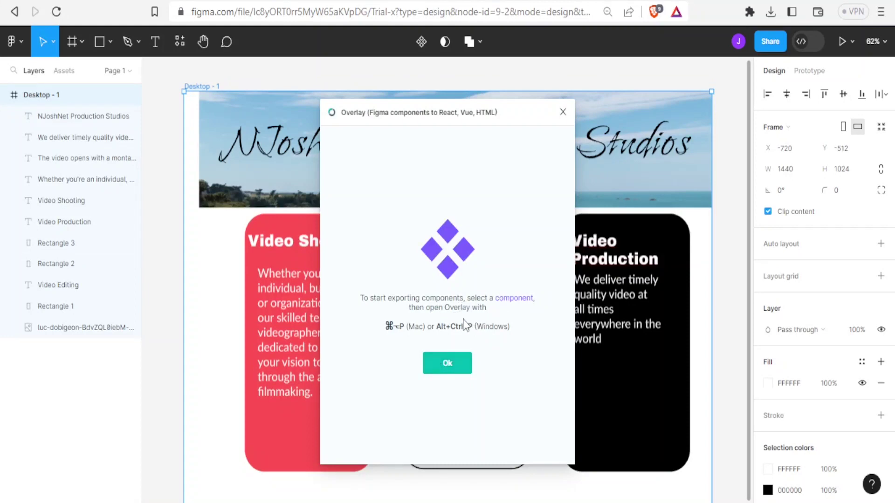
pyautogui.click(448, 363)
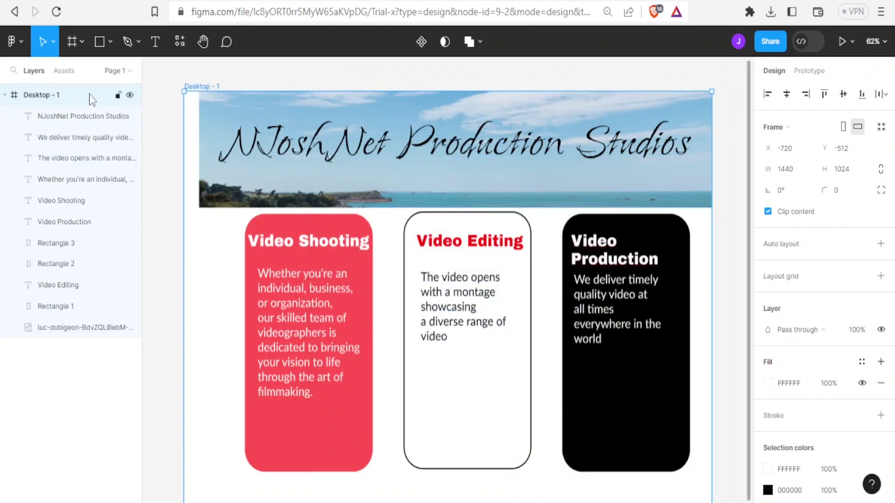
# Turn the Desktop - 1 frame into a component, select it from the local components, and dismiss the assets tip.
pyautogui.click(421, 43)
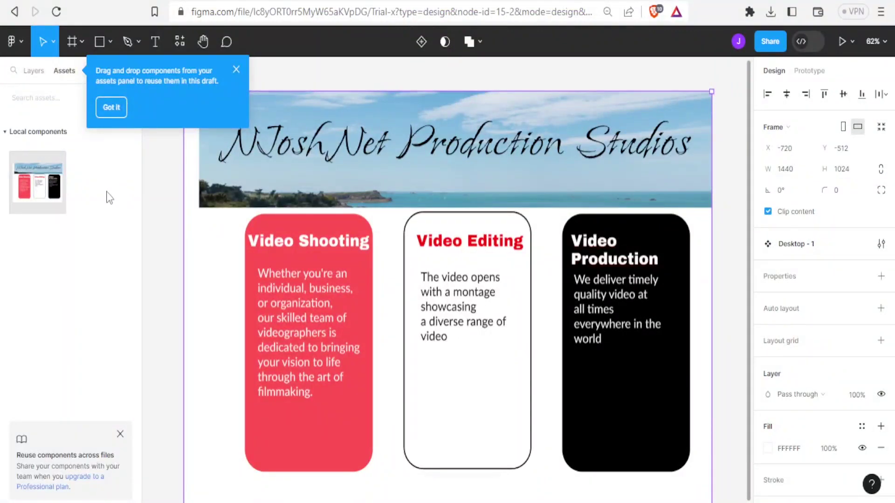
pyautogui.click(22, 133)
pyautogui.click(23, 126)
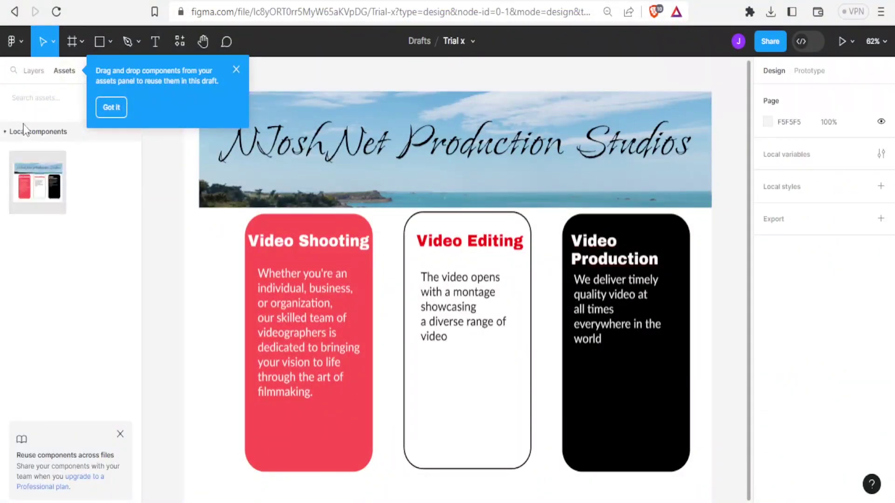
pyautogui.click(37, 182)
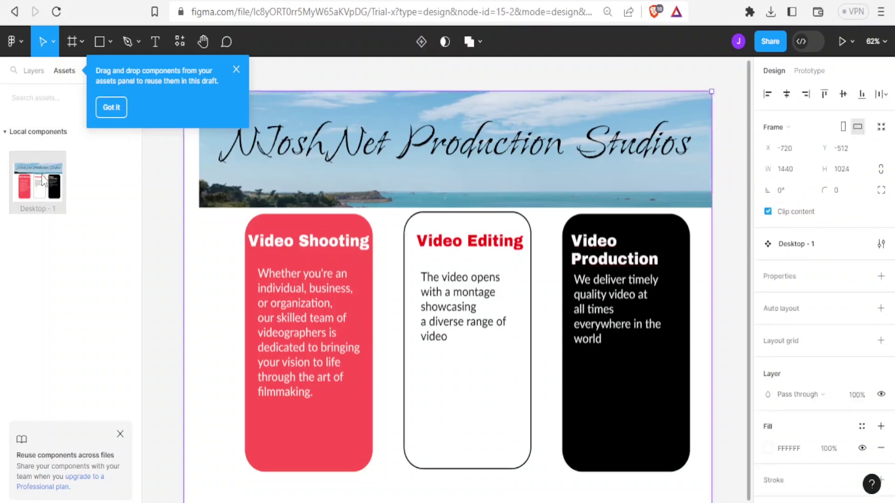
pyautogui.click(237, 69)
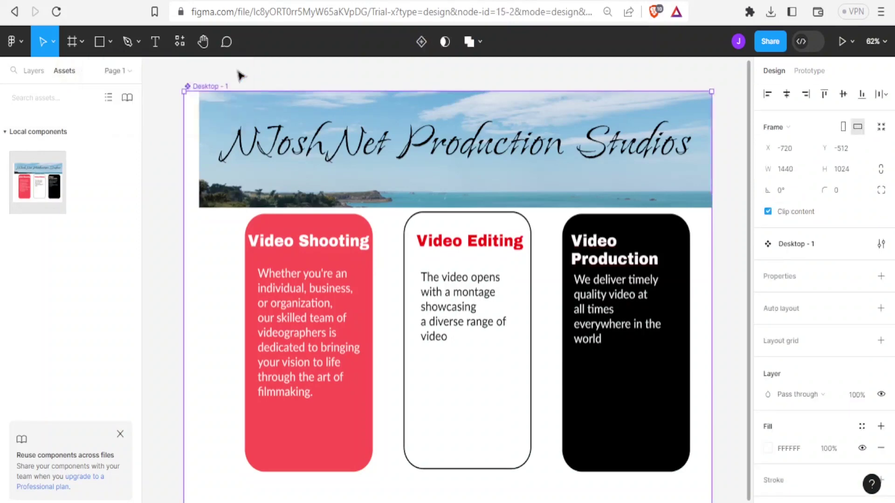
# Run the Overlay plugin on the Desktop - 1 component and create a project for exporting it.
pyautogui.click(17, 41)
pyautogui.moveTo(45, 266)
pyautogui.moveTo(47, 251)
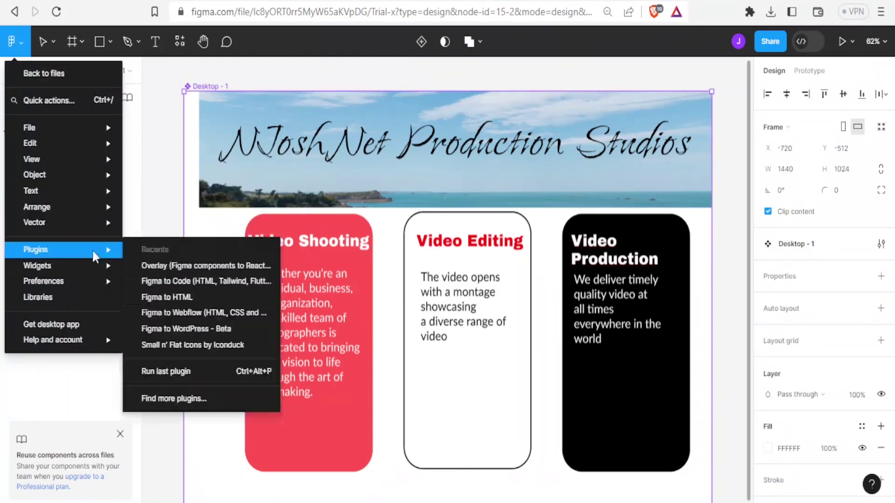
pyautogui.click(149, 266)
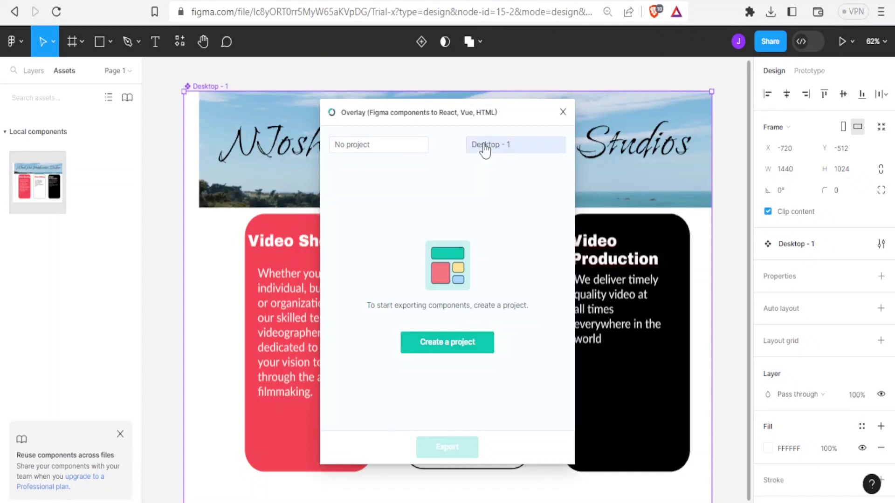
pyautogui.click(460, 347)
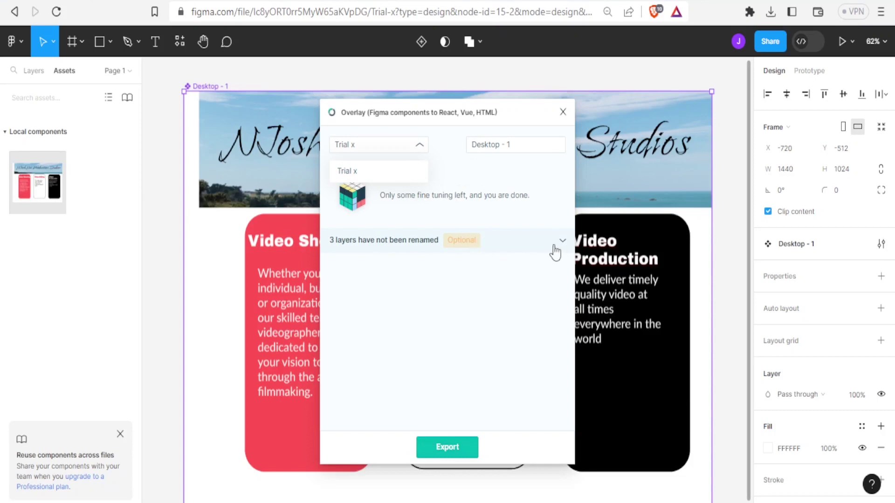
# Export the Desktop - 1 component, adding all its color and typography variables to the stylesheet.
pyautogui.click(448, 450)
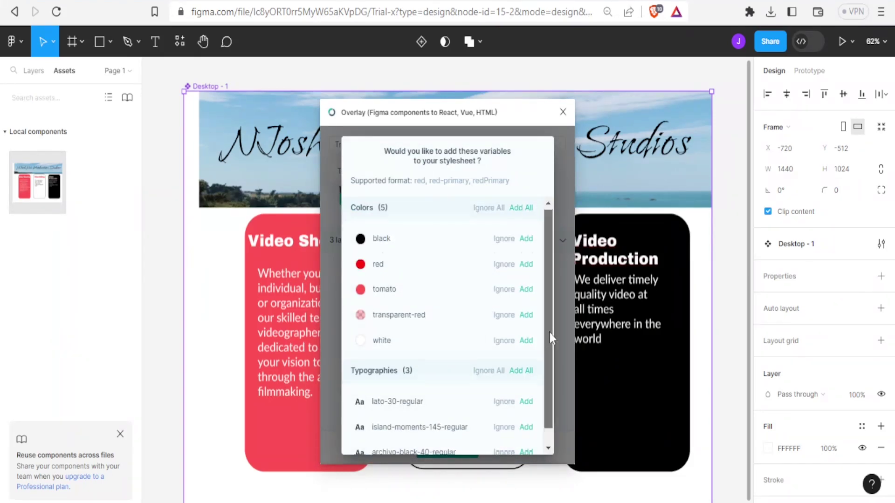
pyautogui.scroll(-1, 549, 328)
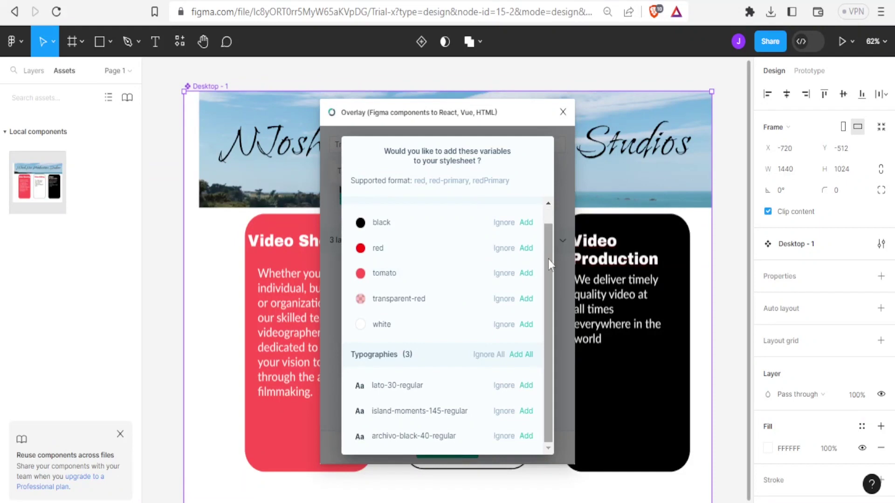
pyautogui.scroll(1, 548, 259)
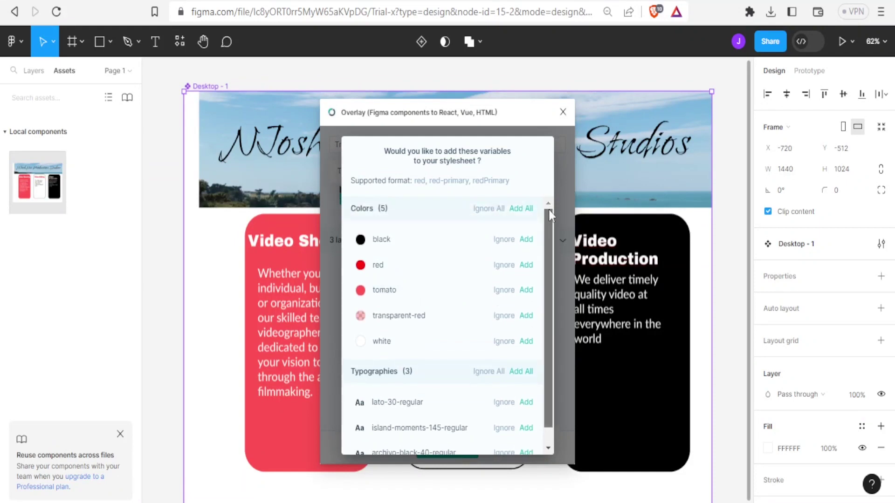
pyautogui.click(522, 209)
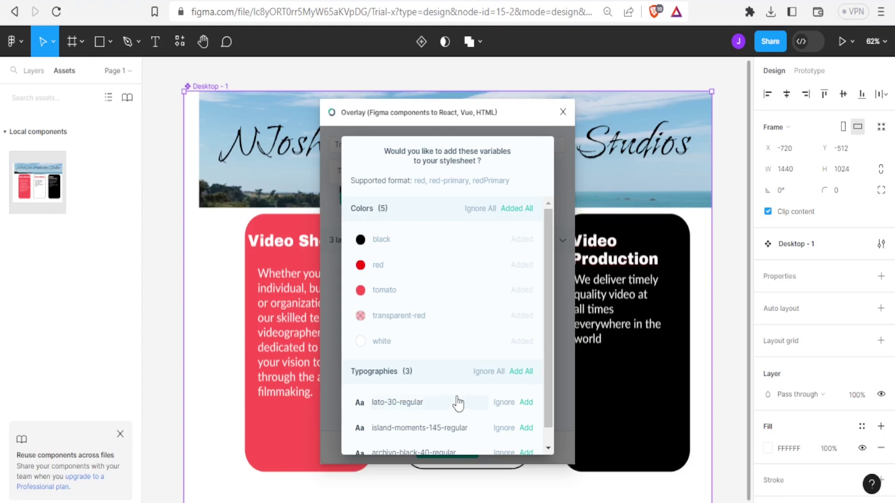
pyautogui.click(521, 372)
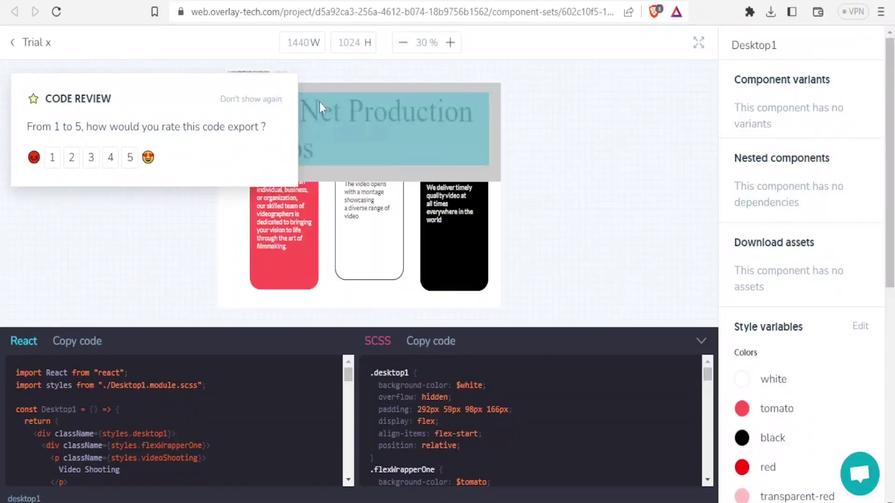
# Dismiss the code rating prompt and examine the exported component's style variables and its React and SCSS code.
pyautogui.click(264, 100)
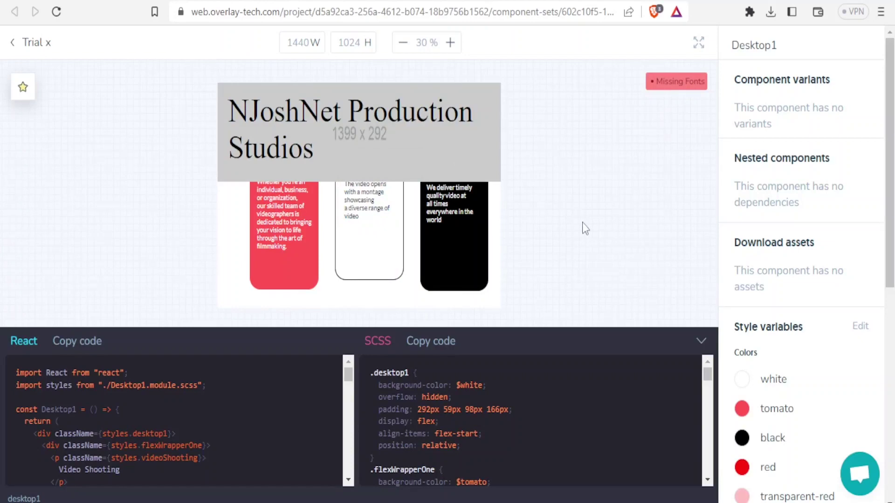
pyautogui.scroll(-1, 893, 120)
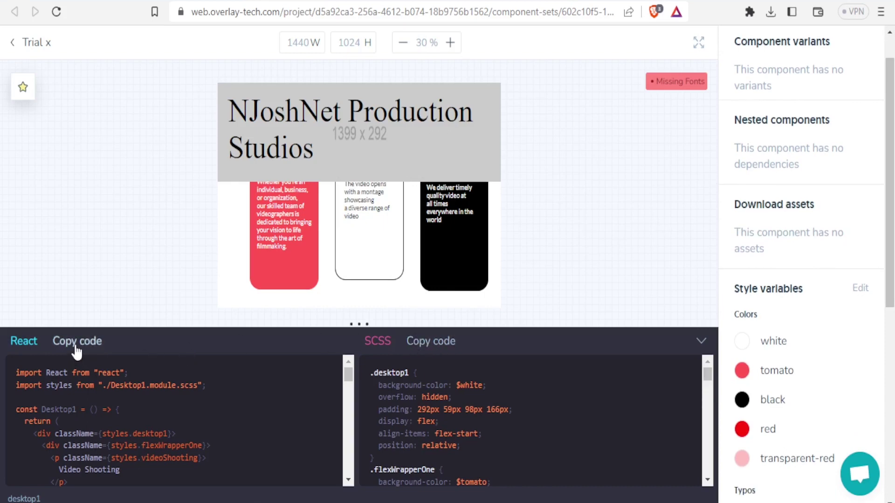
pyautogui.moveTo(348, 369); pyautogui.dragTo(349, 388)
pyautogui.moveTo(345, 321); pyautogui.dragTo(345, 202)
pyautogui.moveTo(345, 295); pyautogui.dragTo(349, 435)
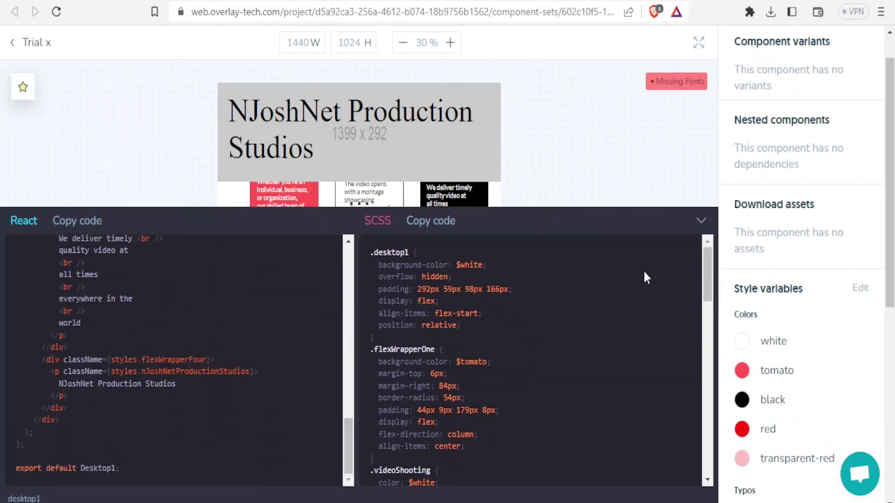
pyautogui.moveTo(704, 268)
pyautogui.mouseDown()
pyautogui.moveTo(713, 346)
pyautogui.moveTo(707, 261)
pyautogui.mouseUp()
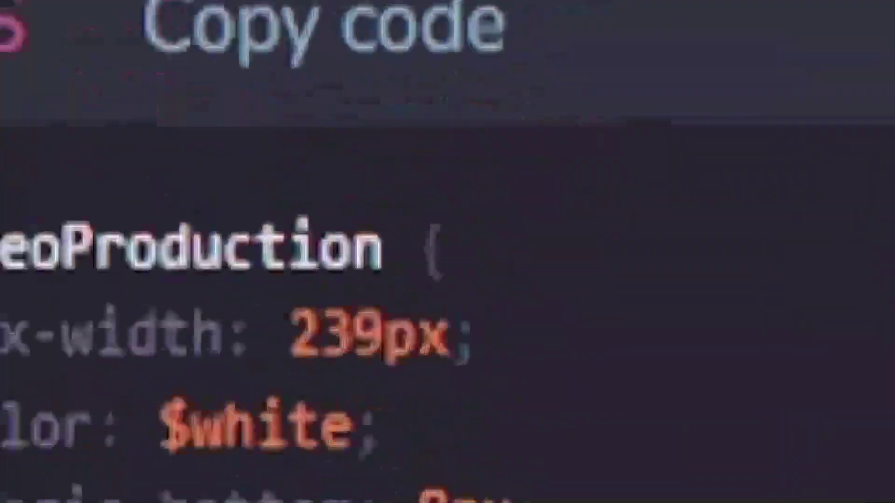
pyautogui.moveTo(348, 443); pyautogui.dragTo(356, 261)
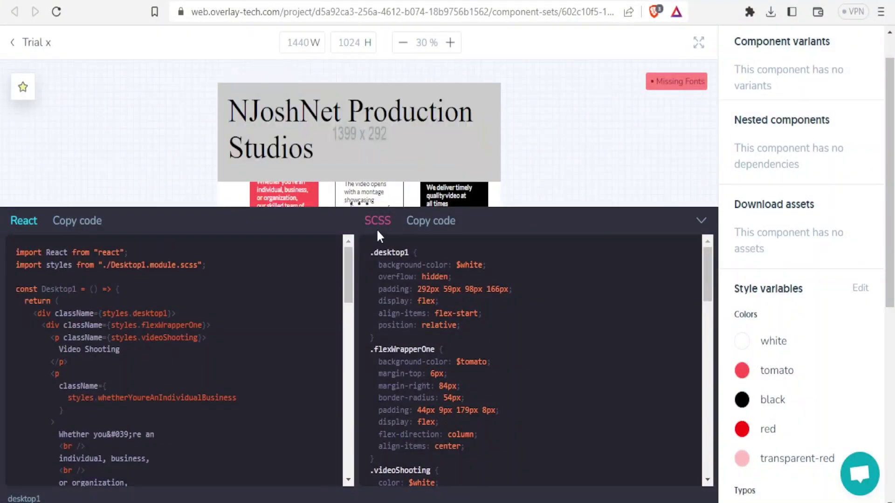
pyautogui.moveTo(377, 208); pyautogui.dragTo(407, 275)
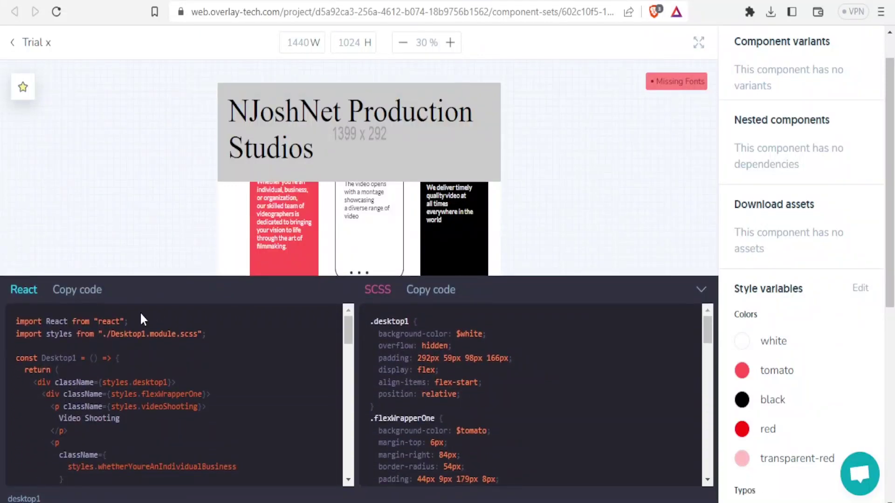
# Copy the React code, paste it into the open Word document, check it, and return to the Overlay project page.
pyautogui.click(63, 296)
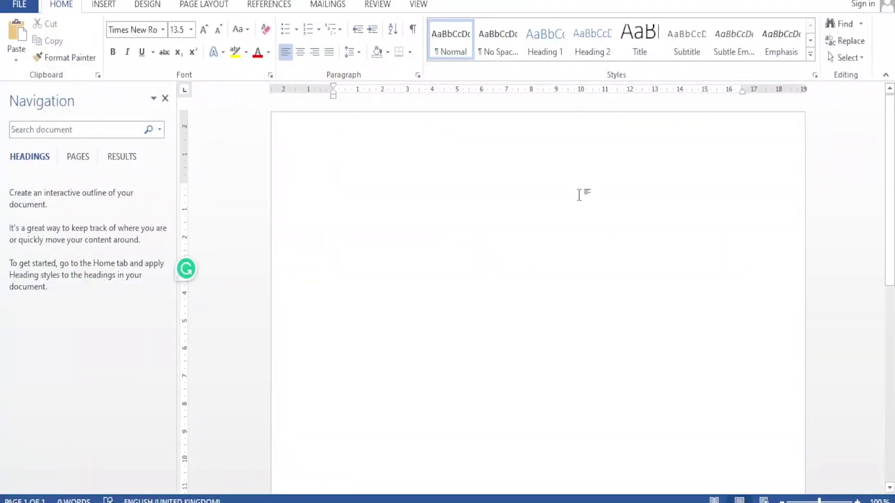
pyautogui.hotkey('ctrl', 'v')
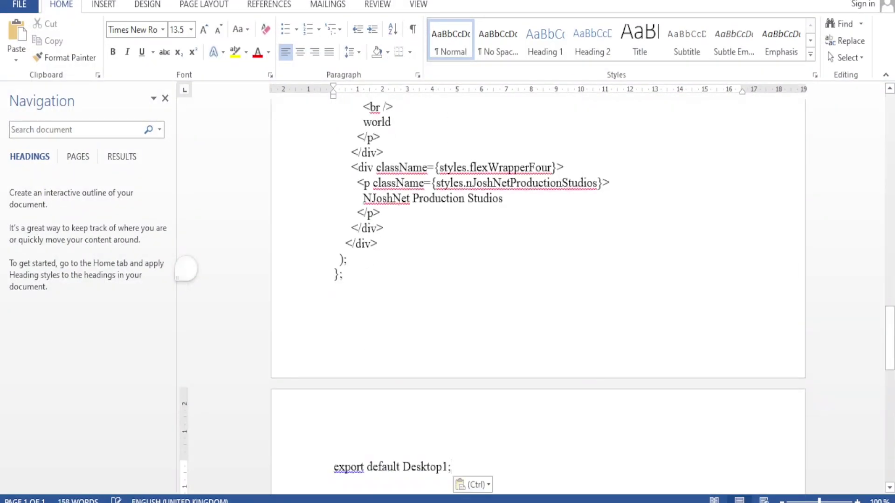
pyautogui.moveTo(891, 321); pyautogui.dragTo(863, 113)
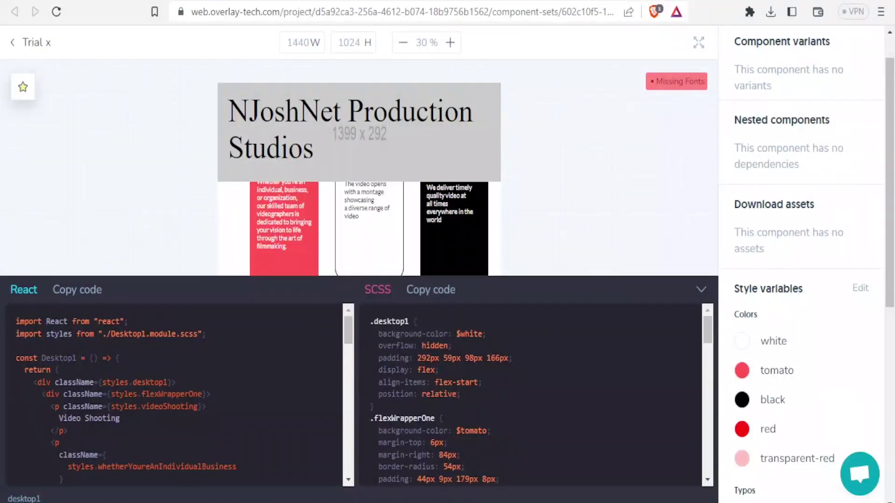